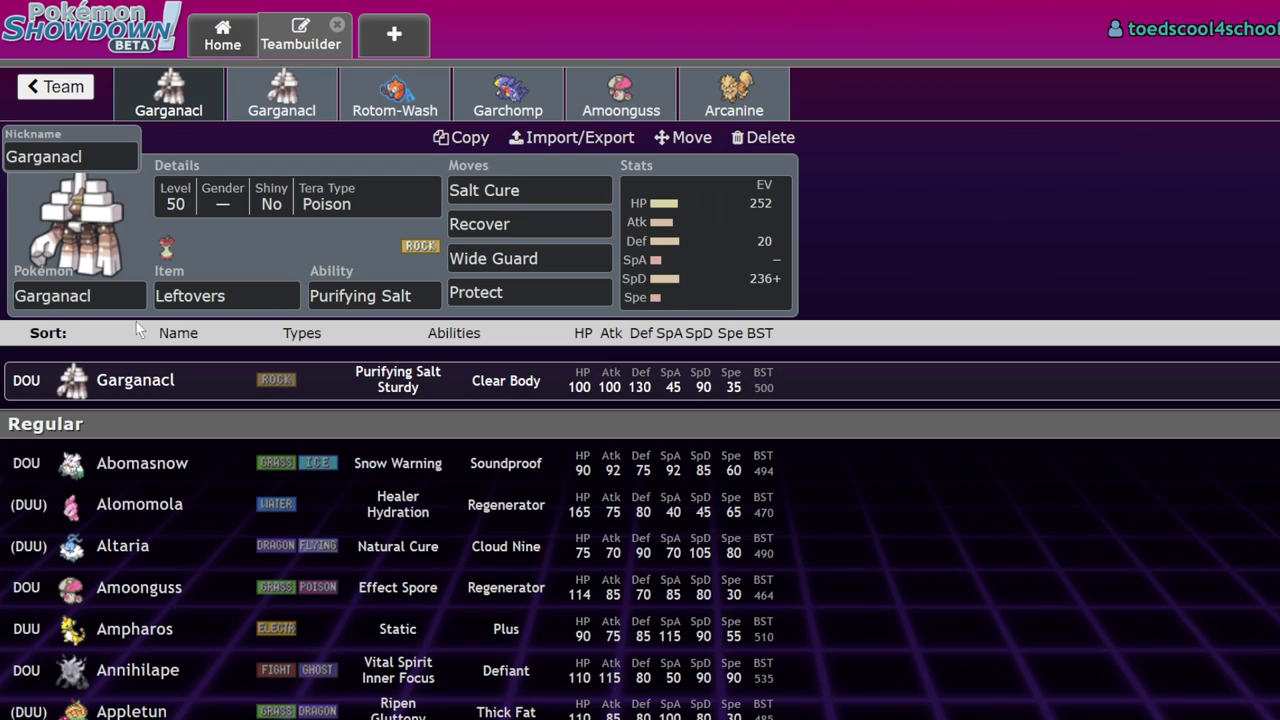
Inspect the Covert Cloak item on the second Garganacl in the team.
click(290, 88)
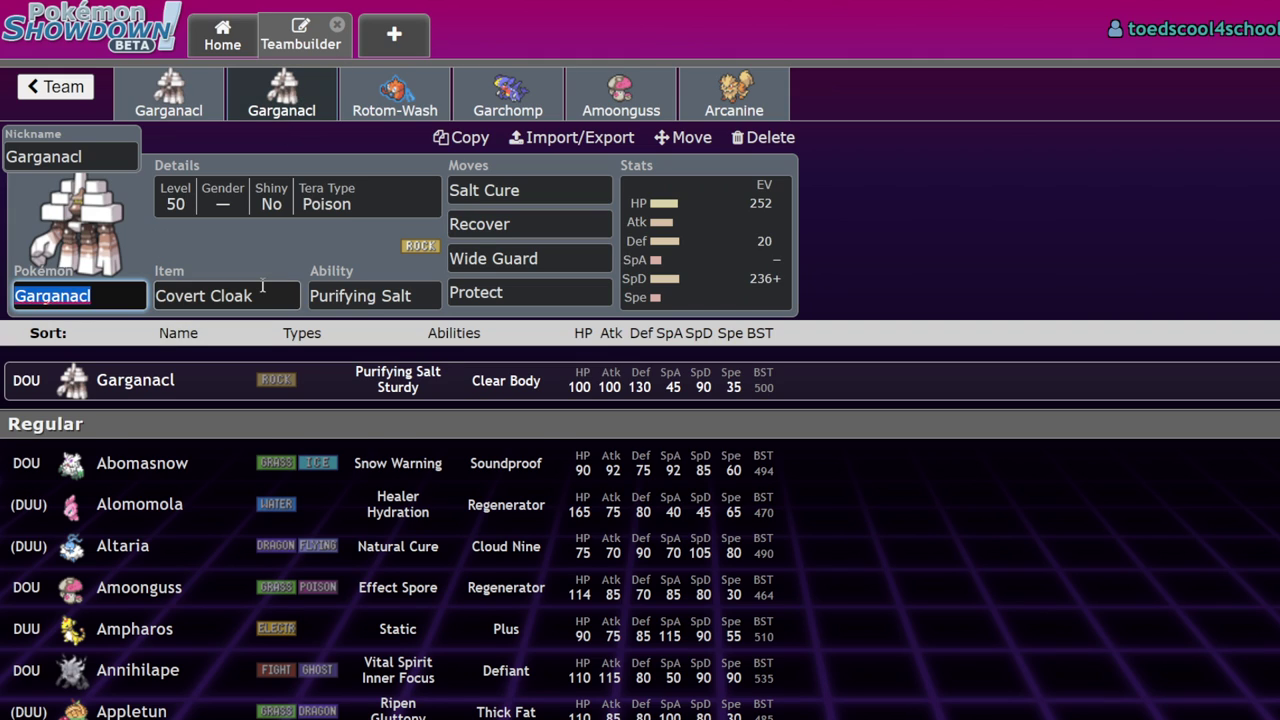
key(Tab)
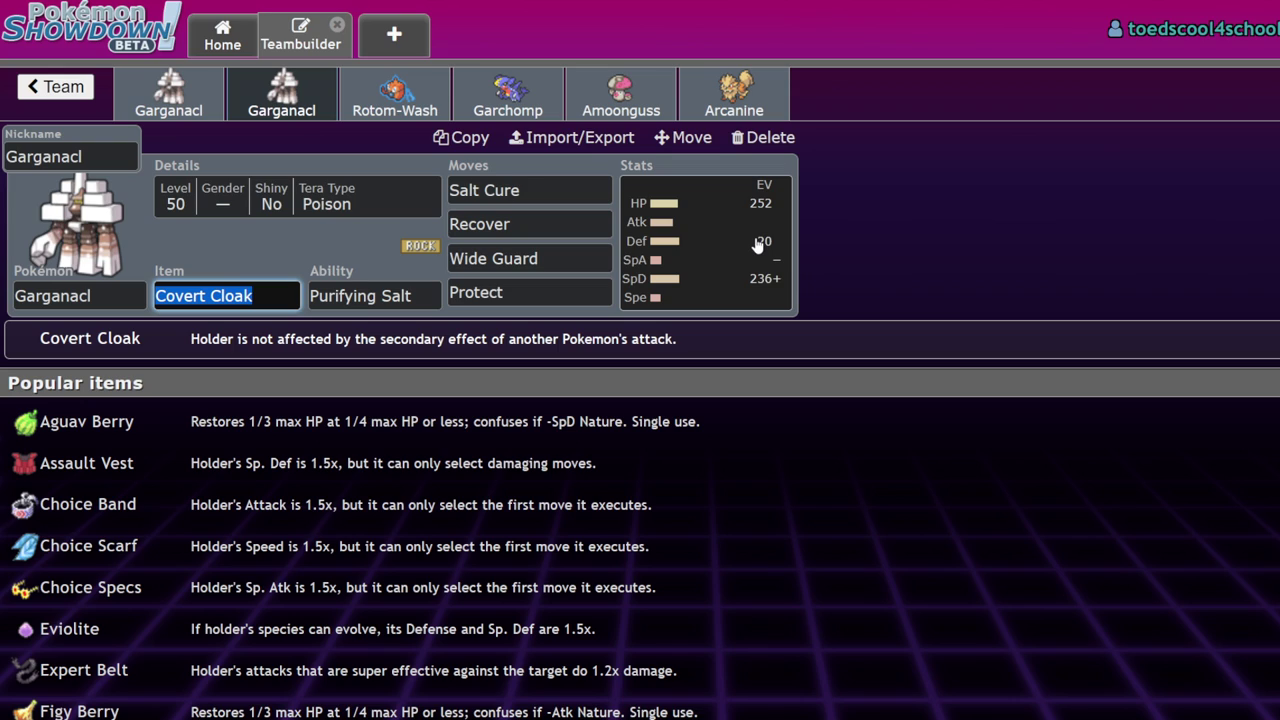
click(285, 293)
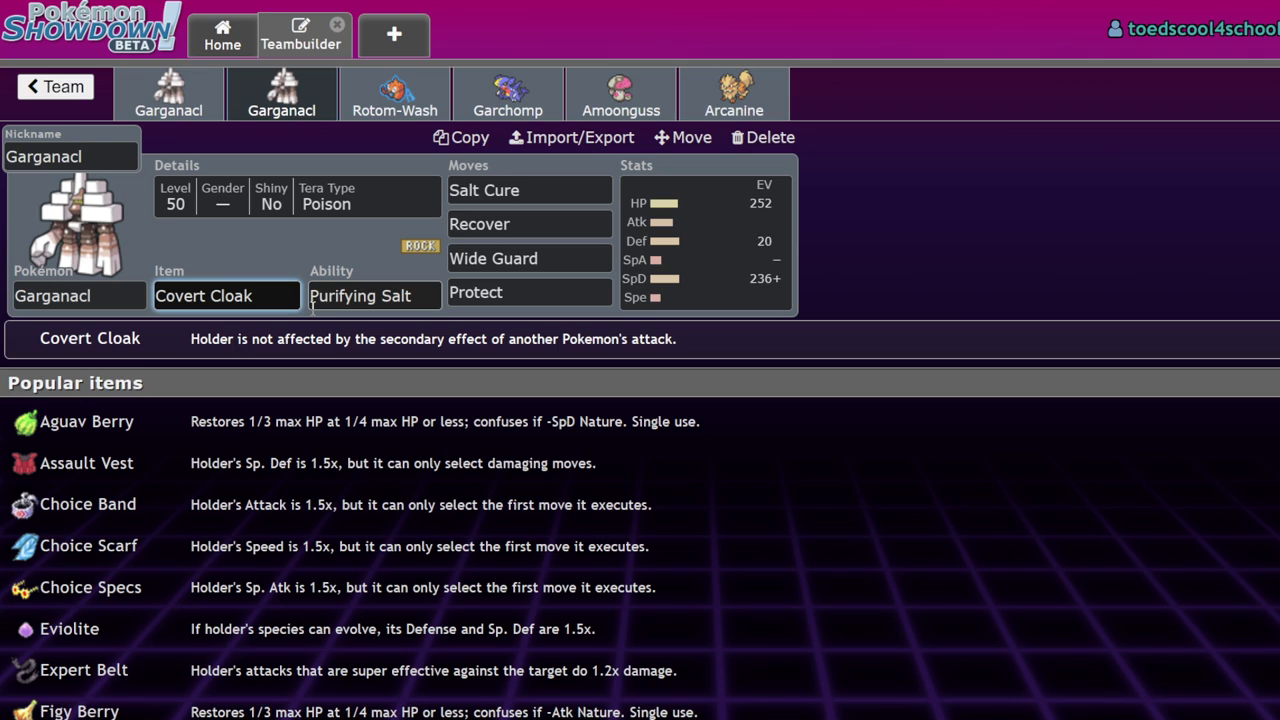
key(ctrl+a)
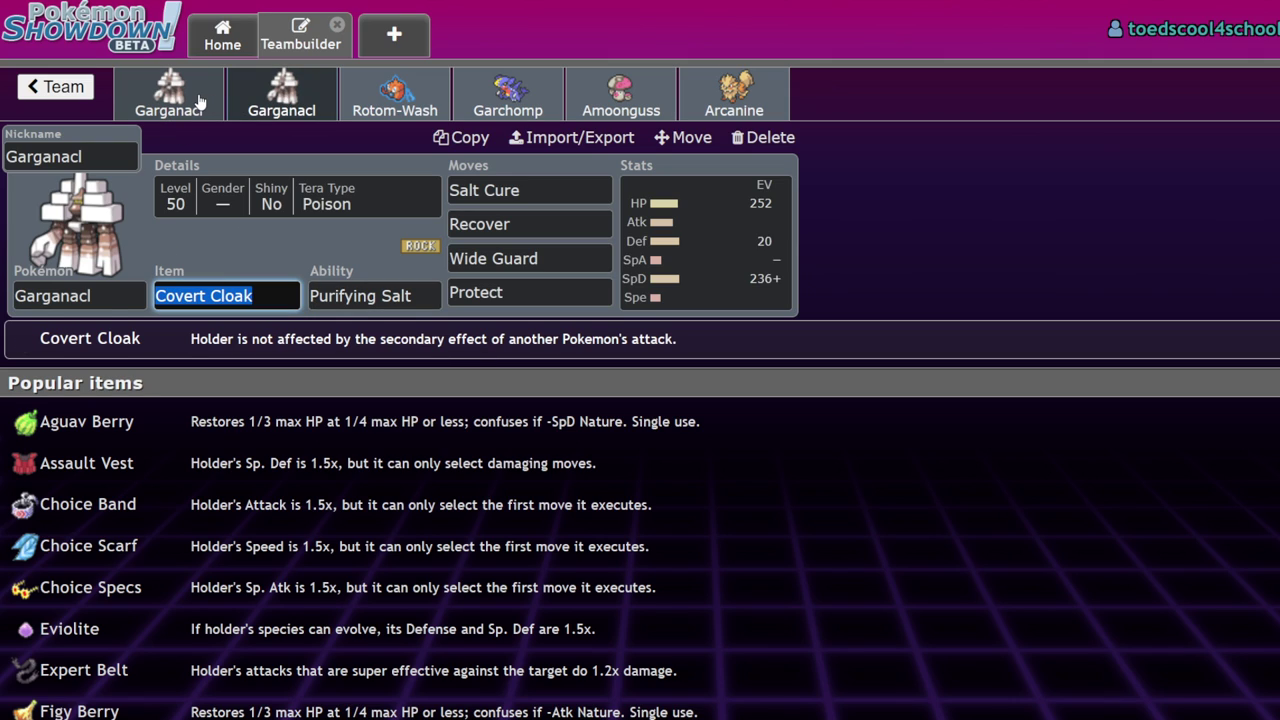
Leave the current team, create a new team and add Mew as its first Pokémon.
click(52, 88)
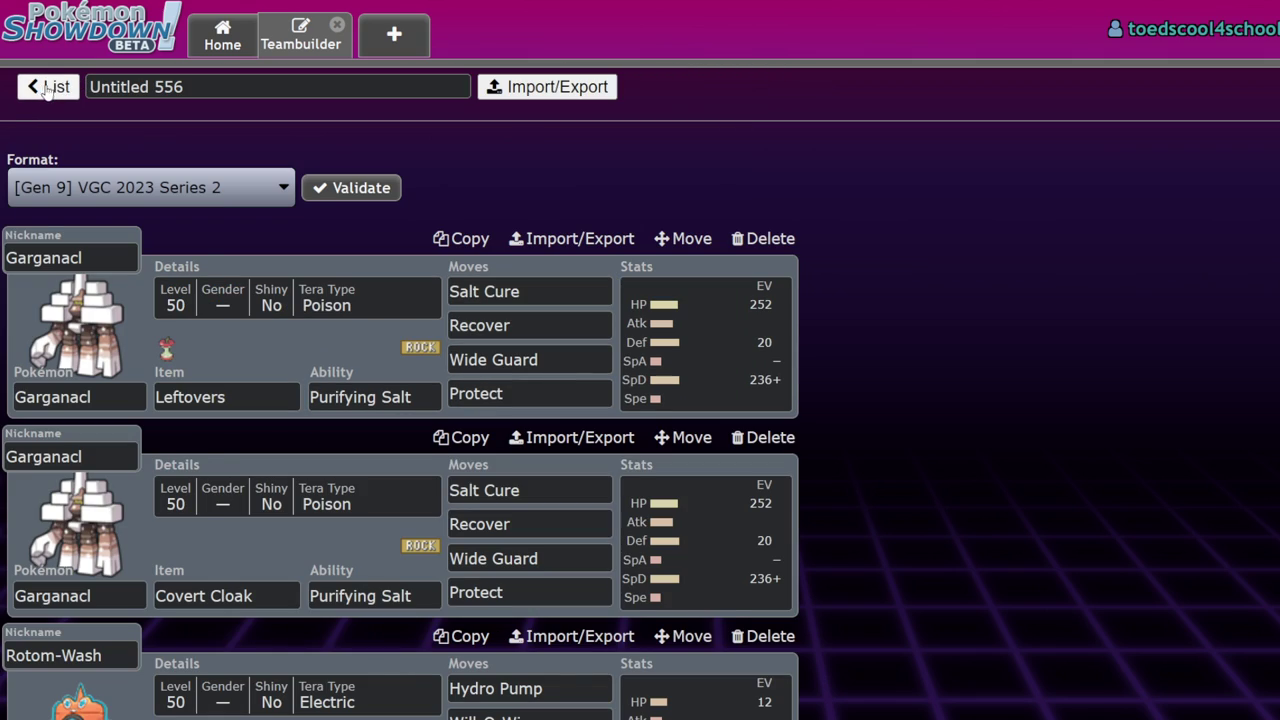
click(48, 88)
click(300, 218)
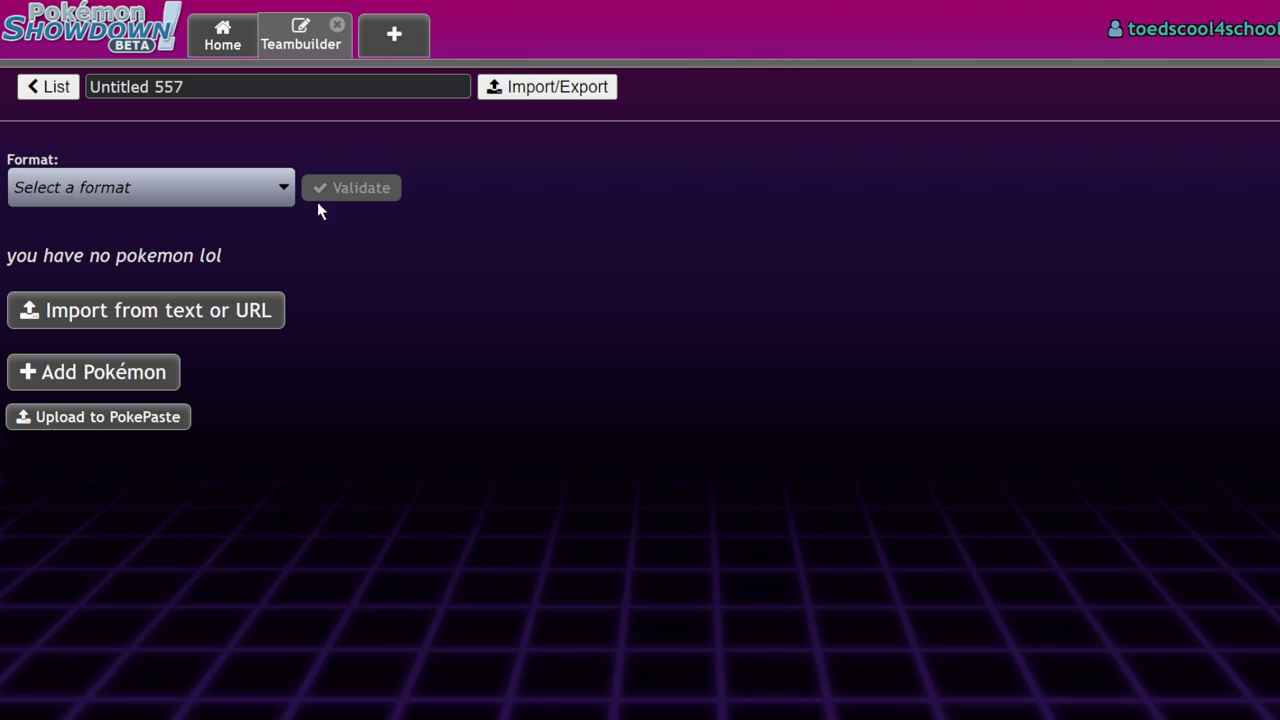
click(112, 372)
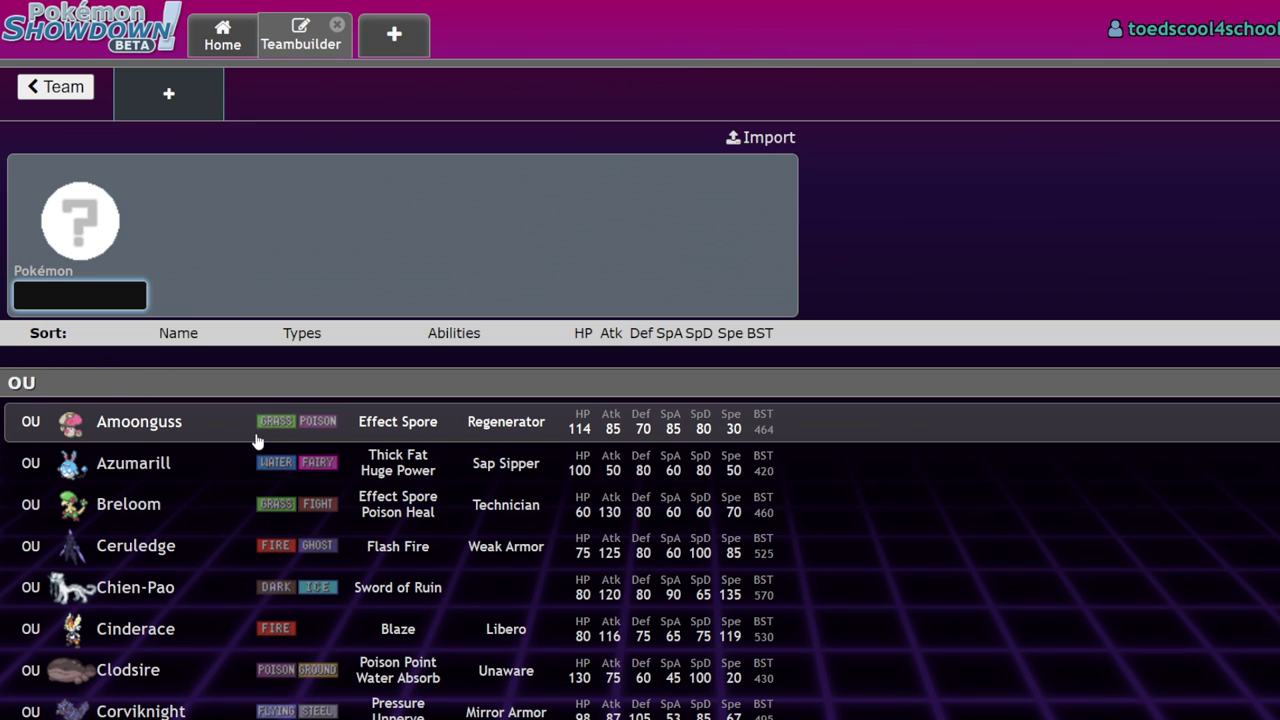
text(mew)
click(191, 386)
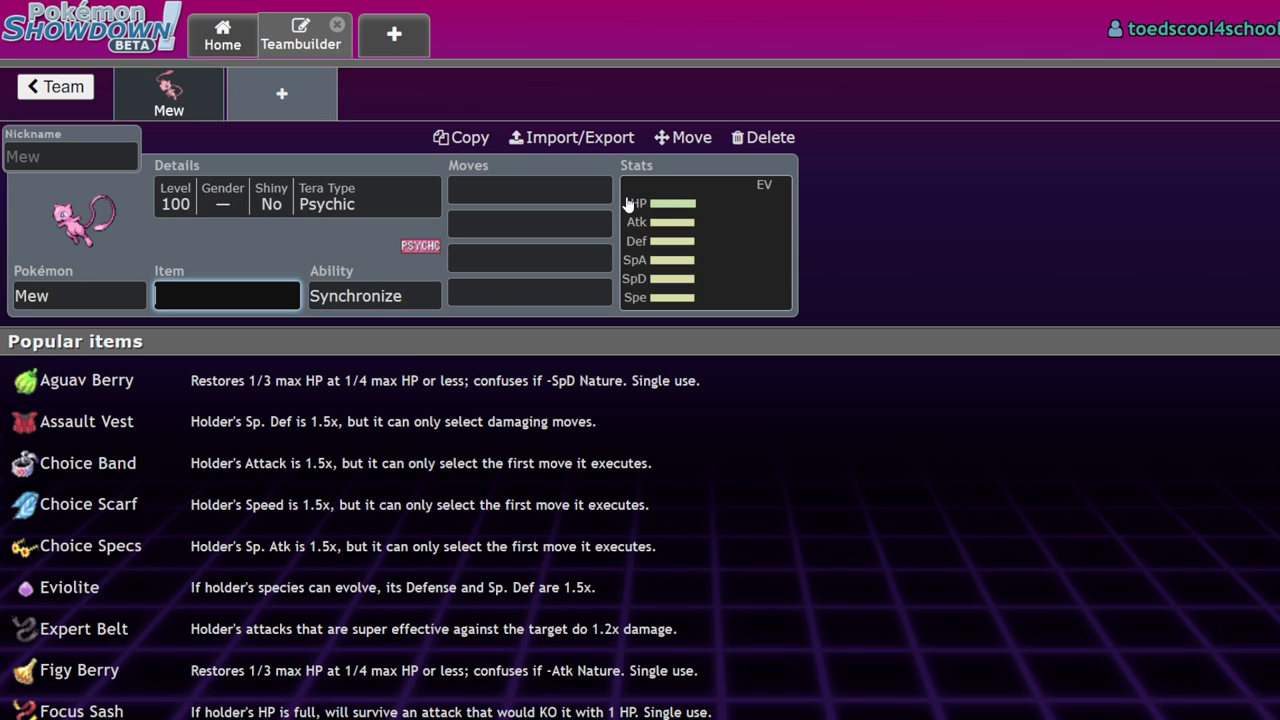
Give Mew Fake Out as its first move and Rock Slide as its second.
click(593, 189)
text(fake)
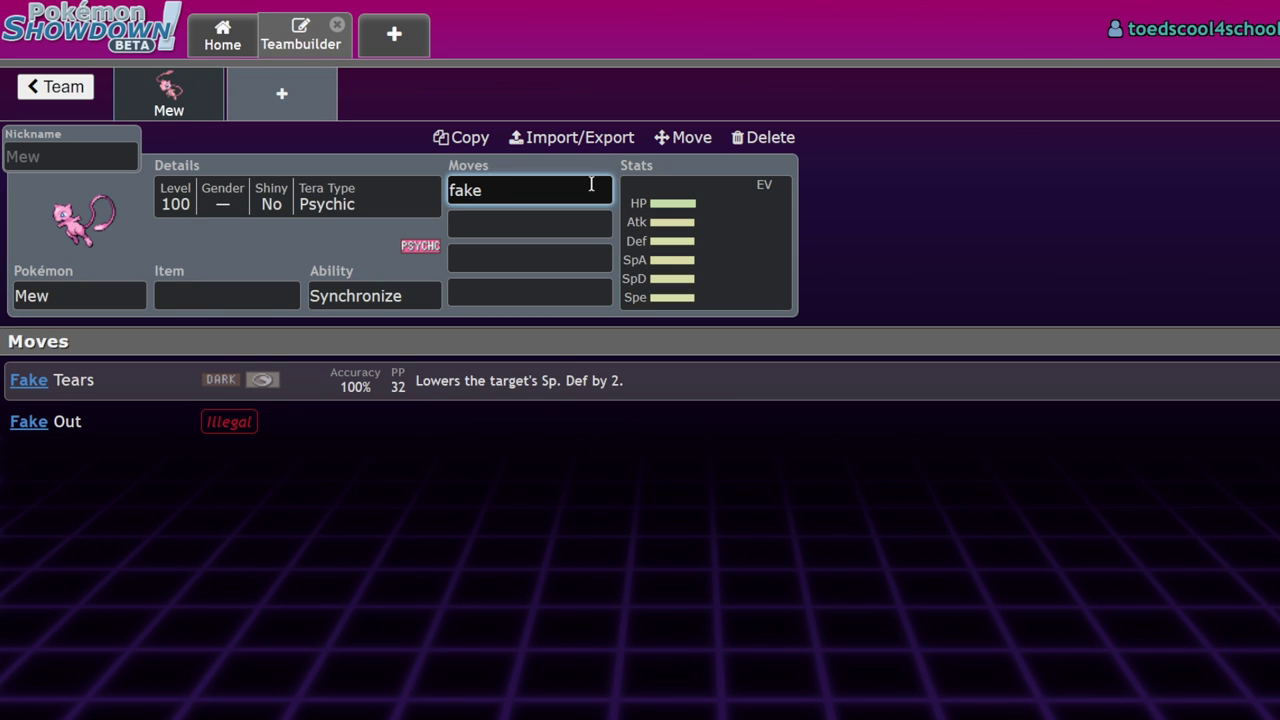
click(104, 430)
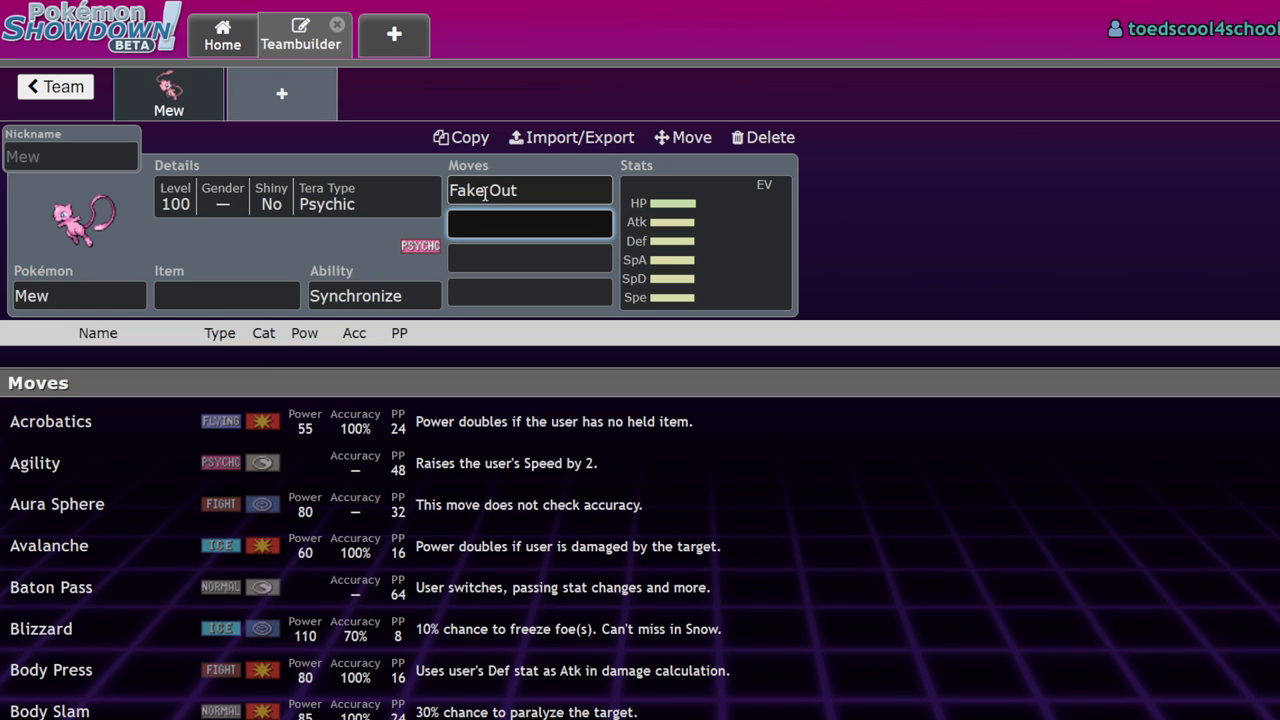
text(rock)
click(243, 421)
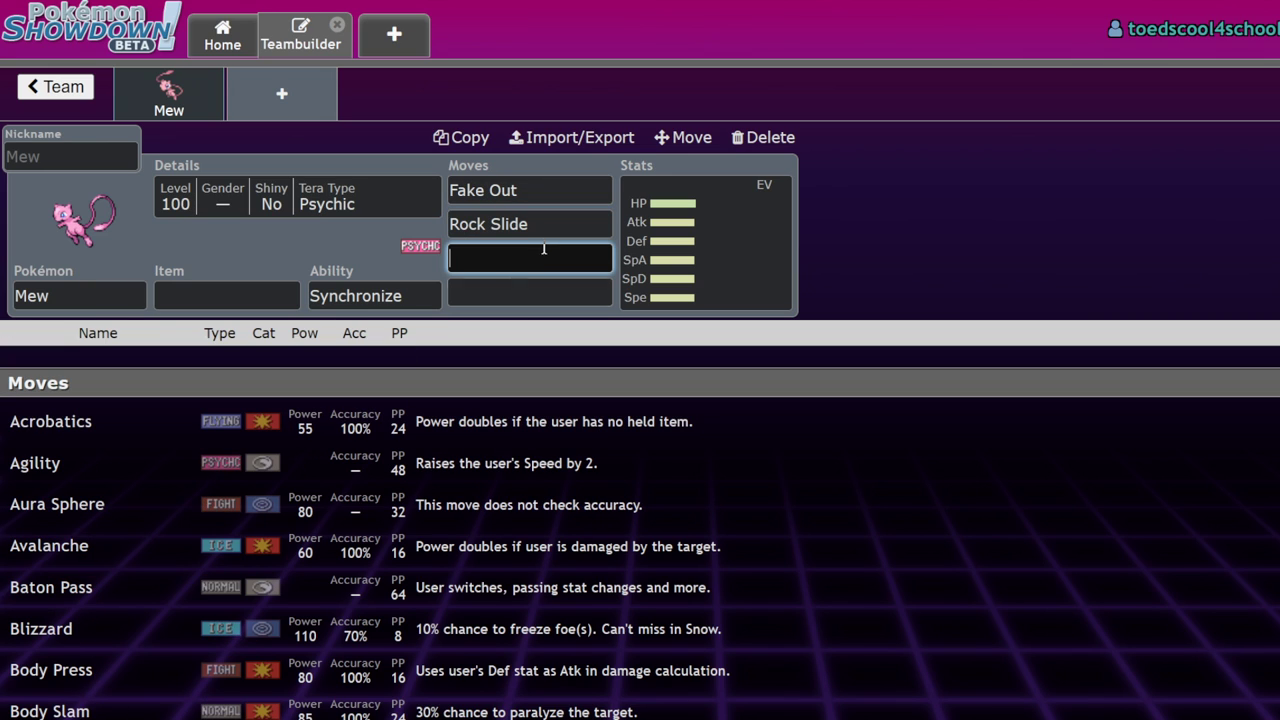
Give Mew Blizzard as its third move and Knock Off as its fourth.
text(bliz)
key(Return)
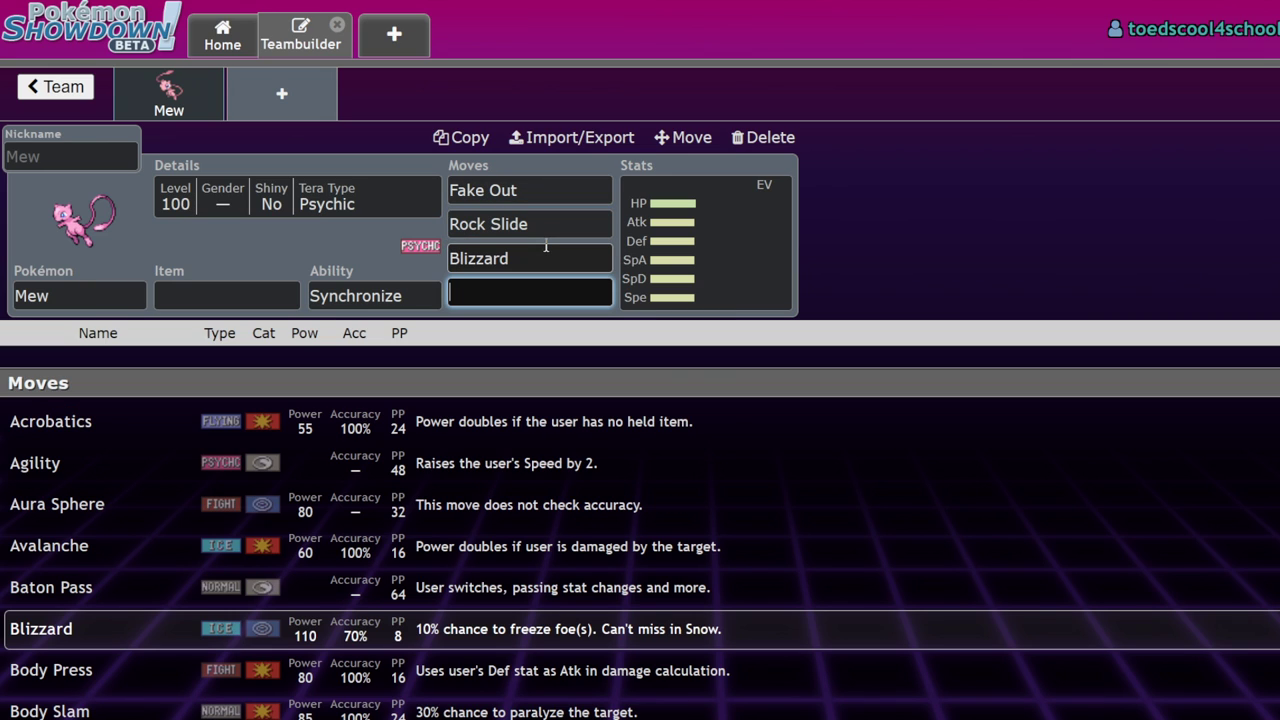
text(kno)
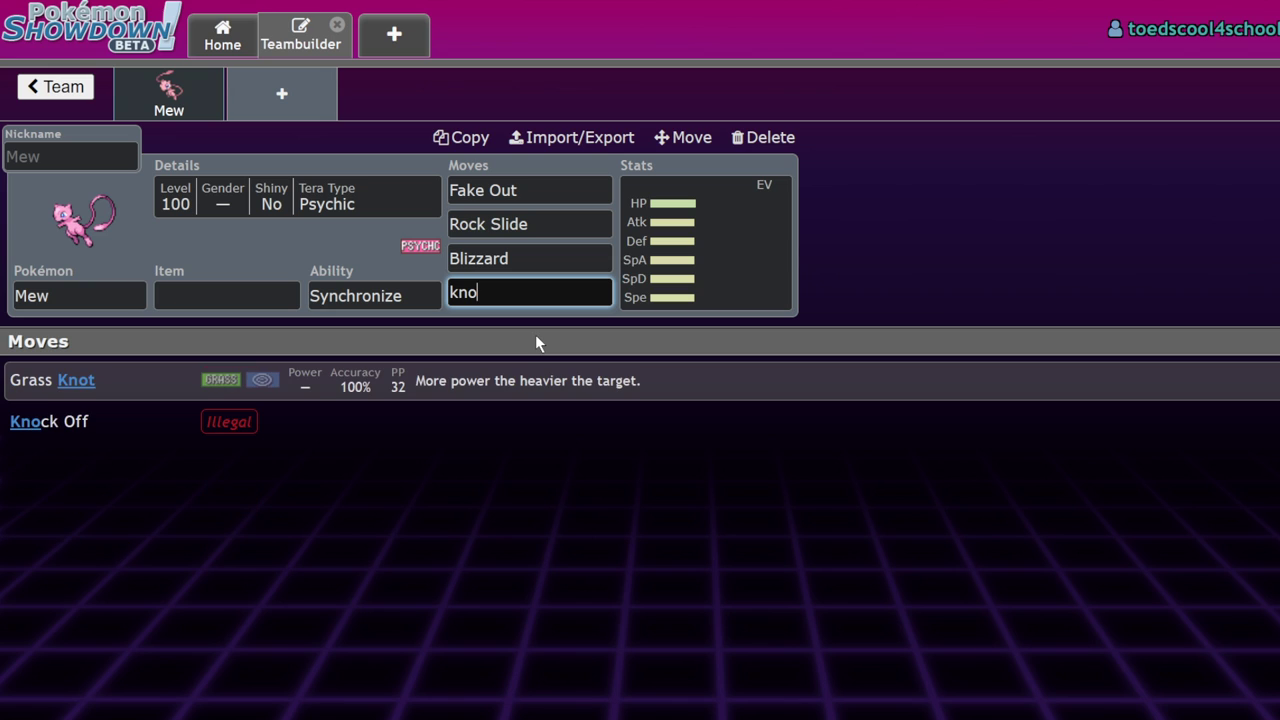
click(337, 421)
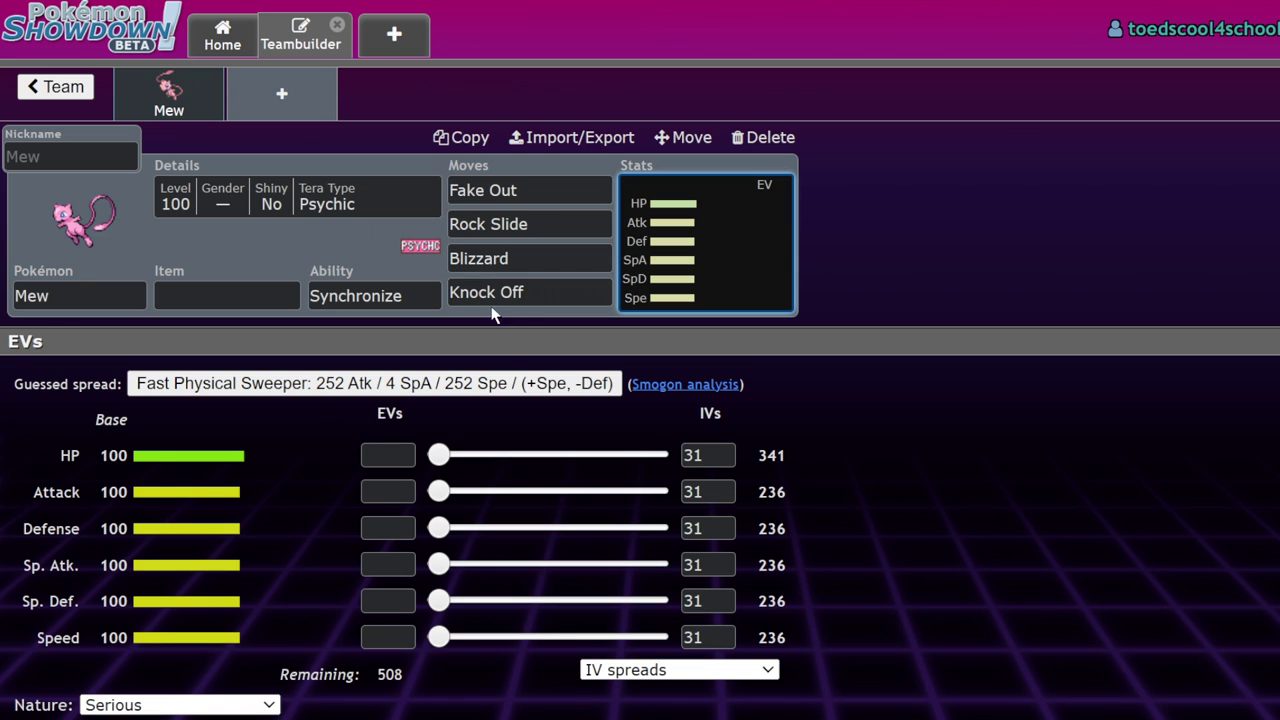
Replace Mew's fourth move with Earth Power.
click(531, 289)
drag(531, 289, 380, 304)
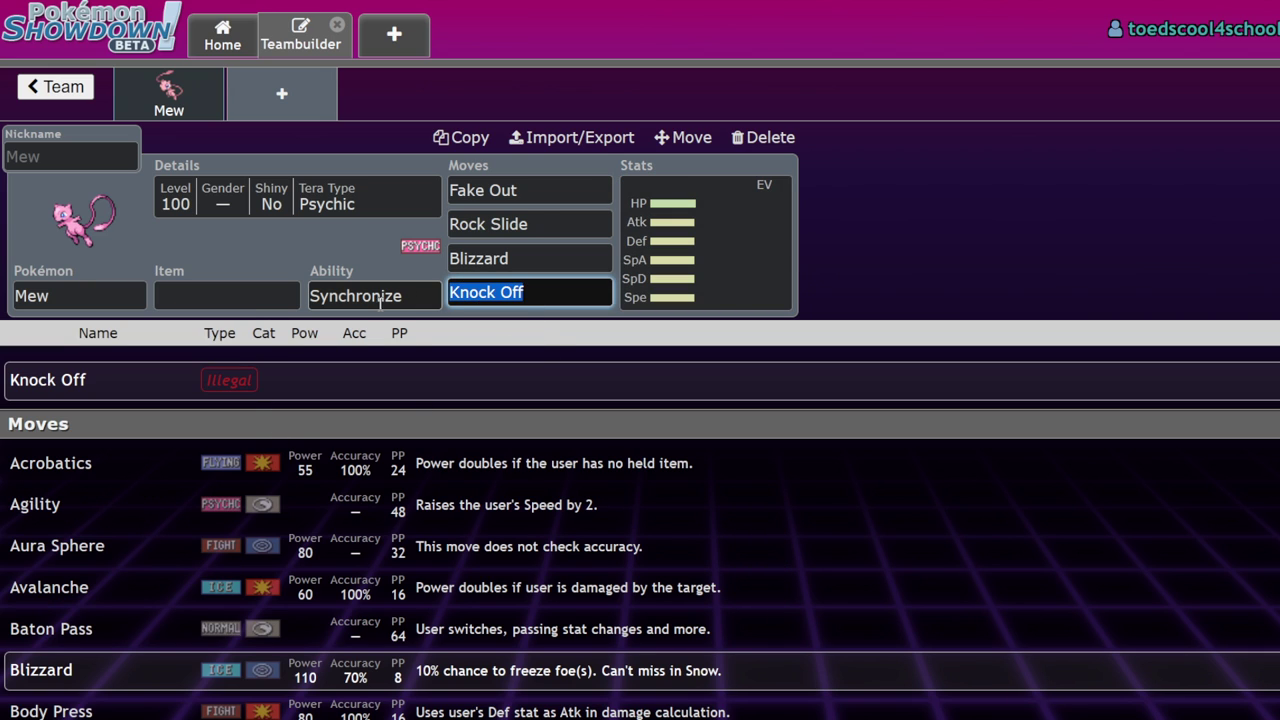
text(ear)
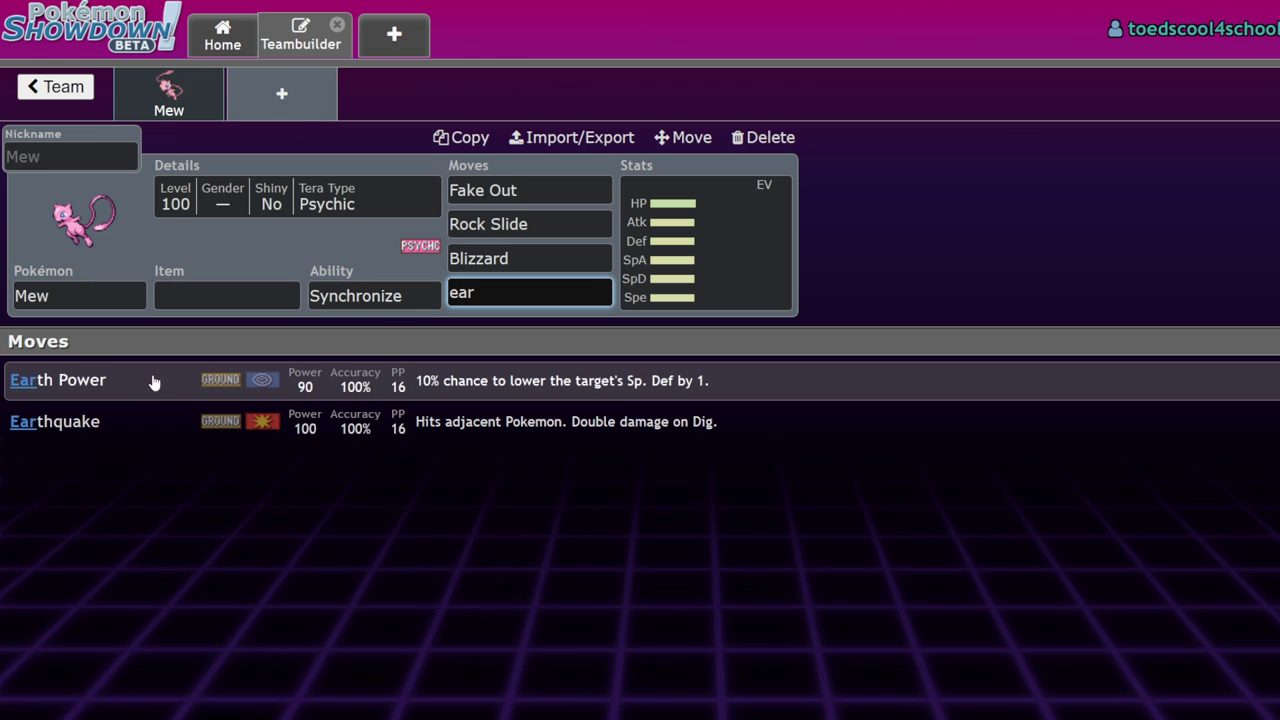
click(366, 388)
Browse the move options for Mew's fourth slot and set that move to Snarl.
click(560, 292)
scroll(345, 512, down, 5)
scroll(345, 512, down, 4)
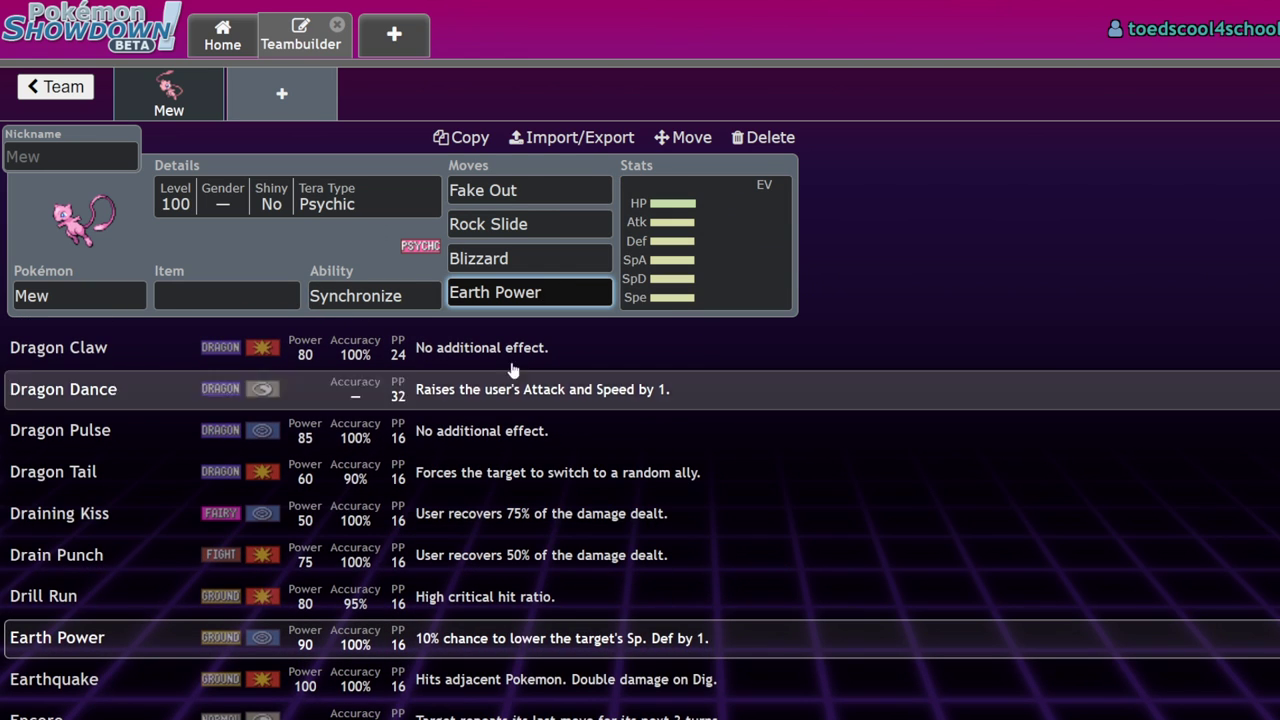
key(ctrl+a)
text(snarl)
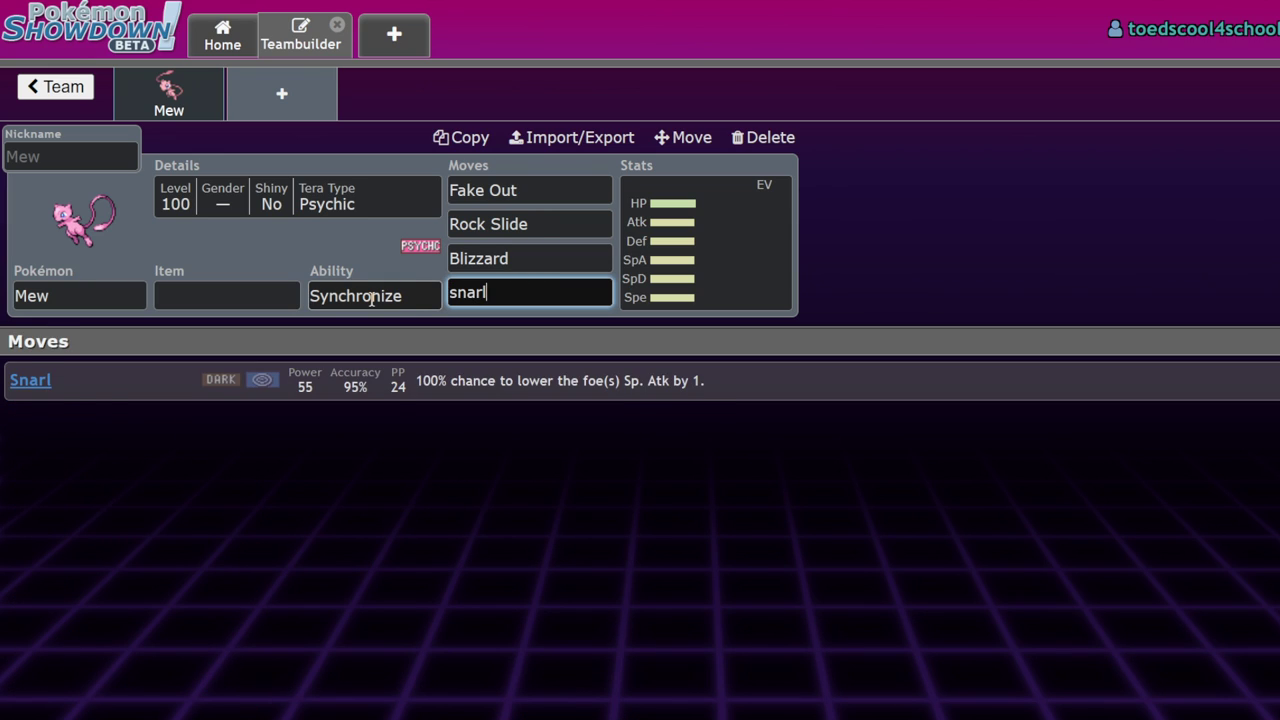
key(Return)
Replace Mew's third move with Icy Wind.
click(495, 262)
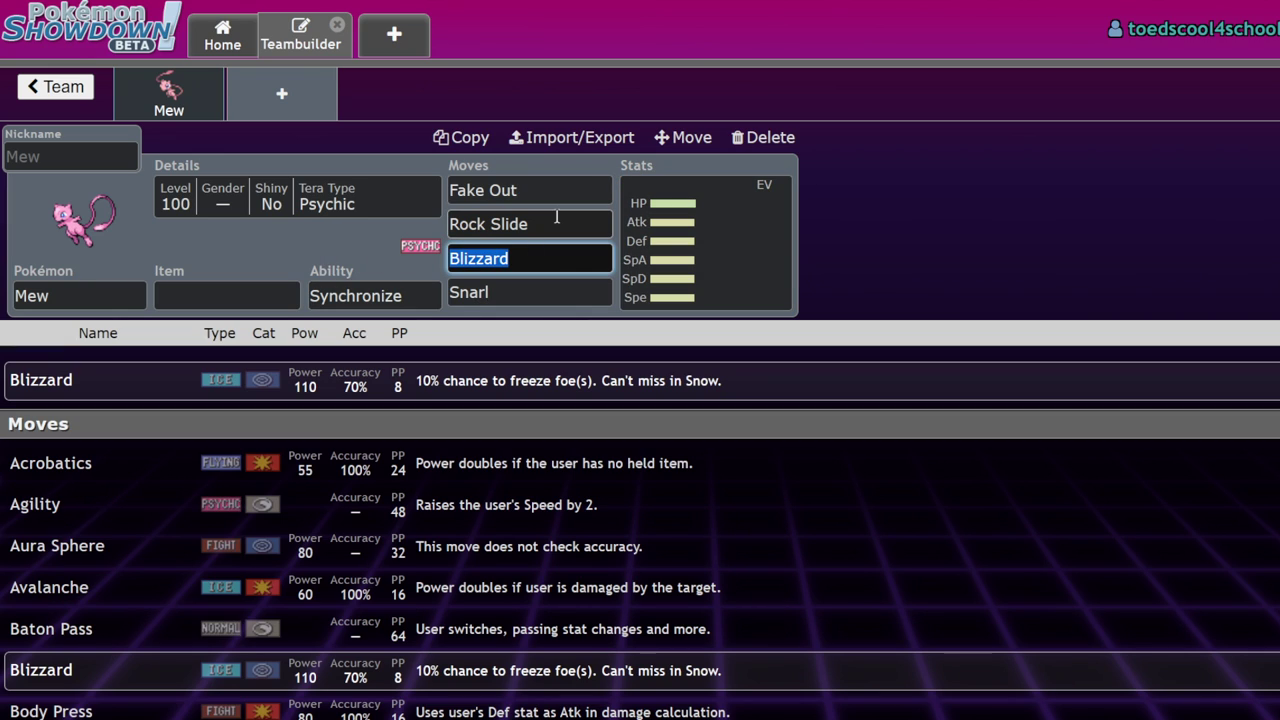
text(icy)
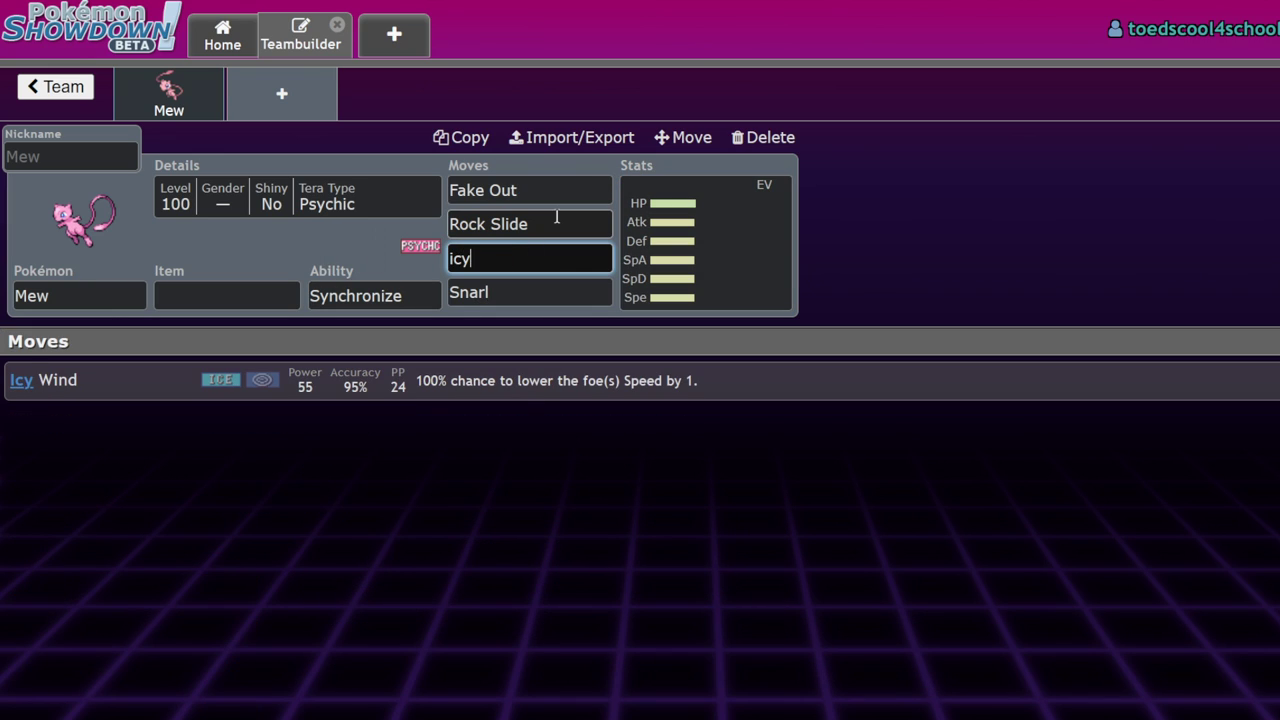
key(Return)
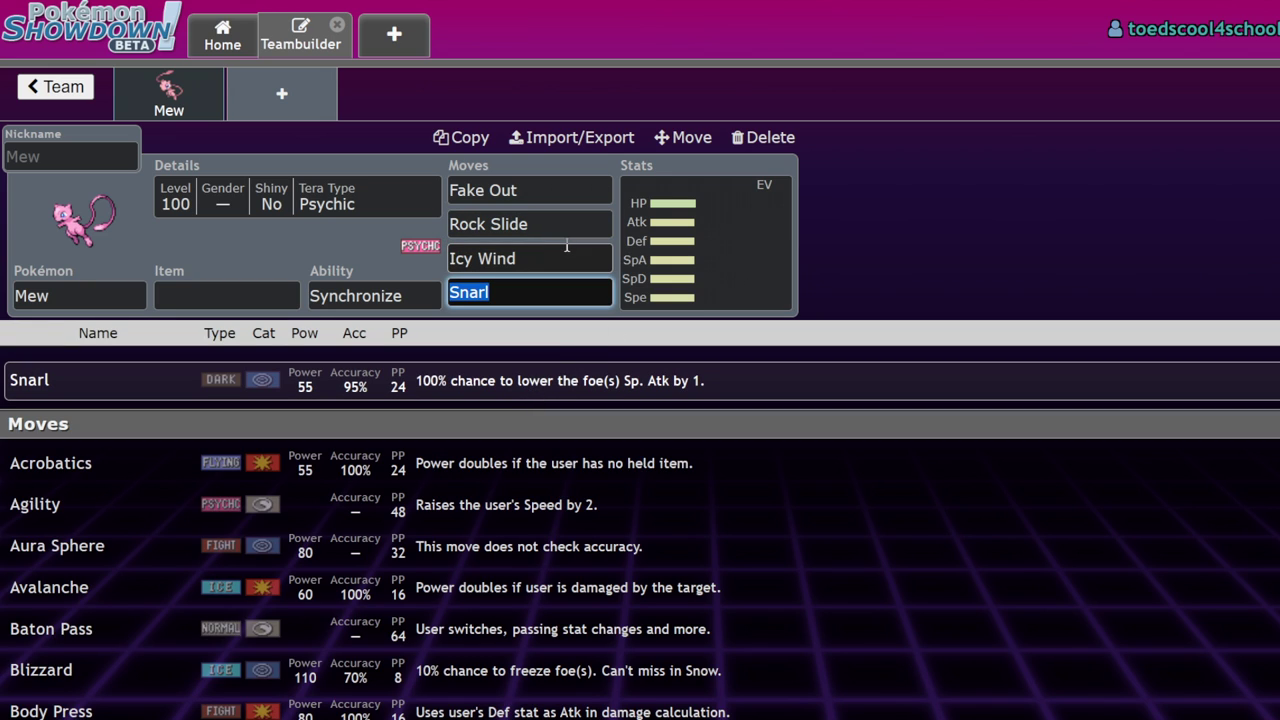
Give Mew the Clear Amulet as its held item.
key(shift+Tab)
key(shift+Tab)
key(shift+Tab)
key(shift+Tab)
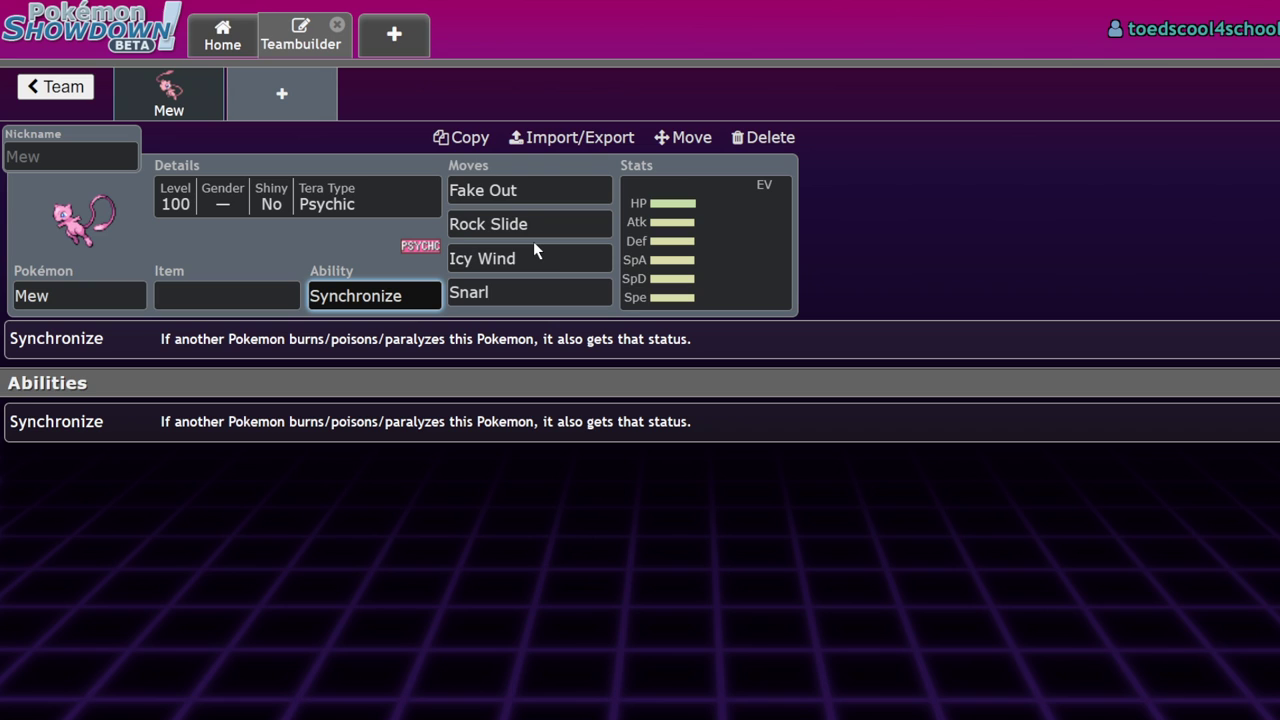
click(161, 289)
text(clea)
click(316, 390)
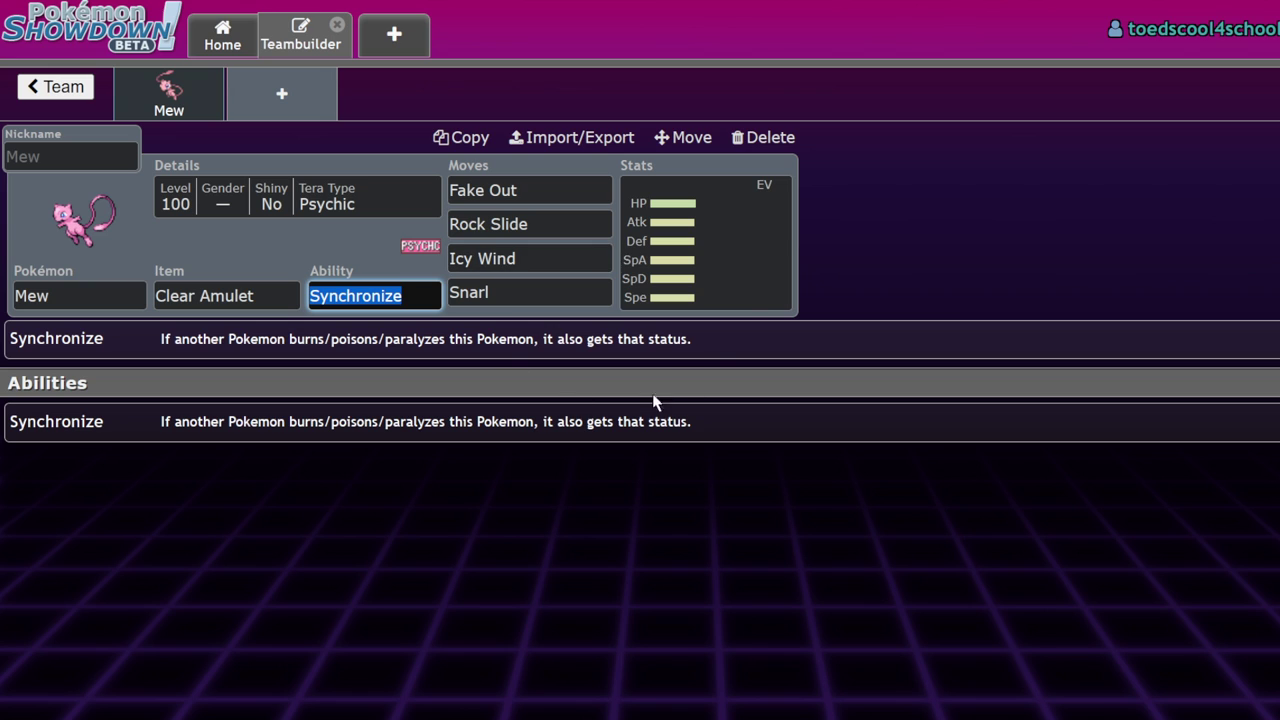
Return to the team list and open the VGC 2023 Series 2 team named Untitled 556.
click(61, 96)
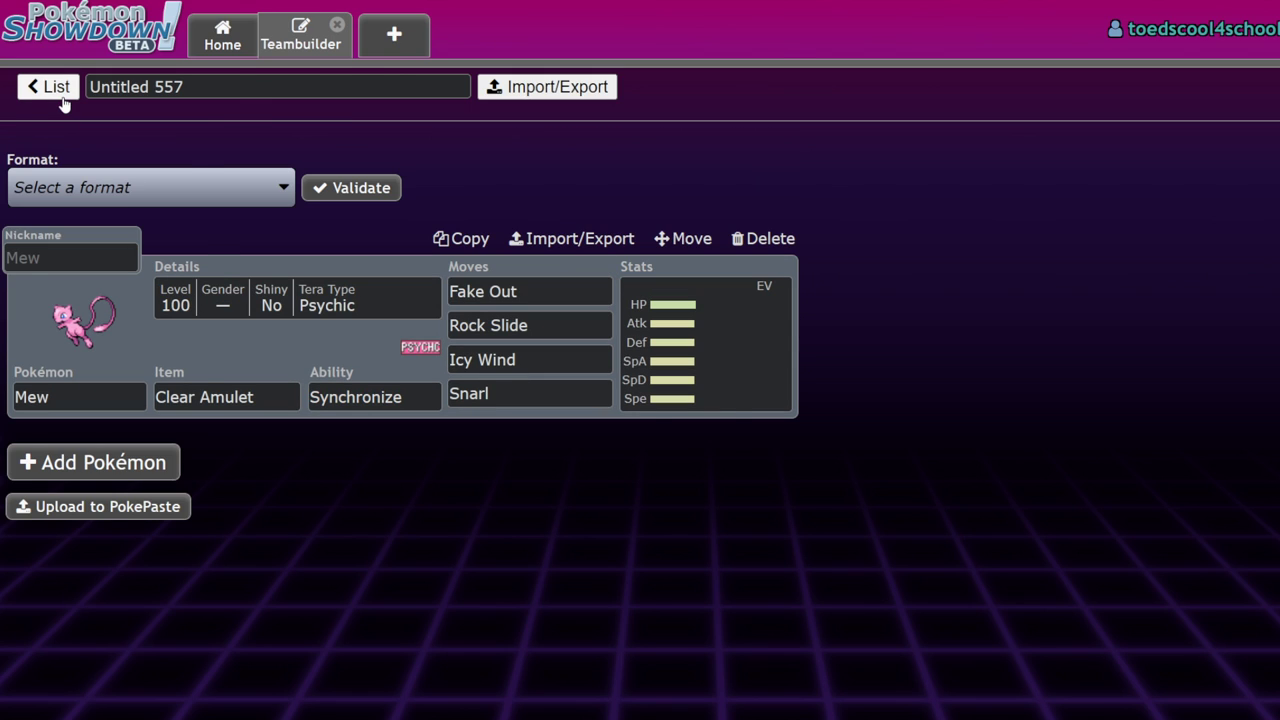
click(60, 92)
click(432, 330)
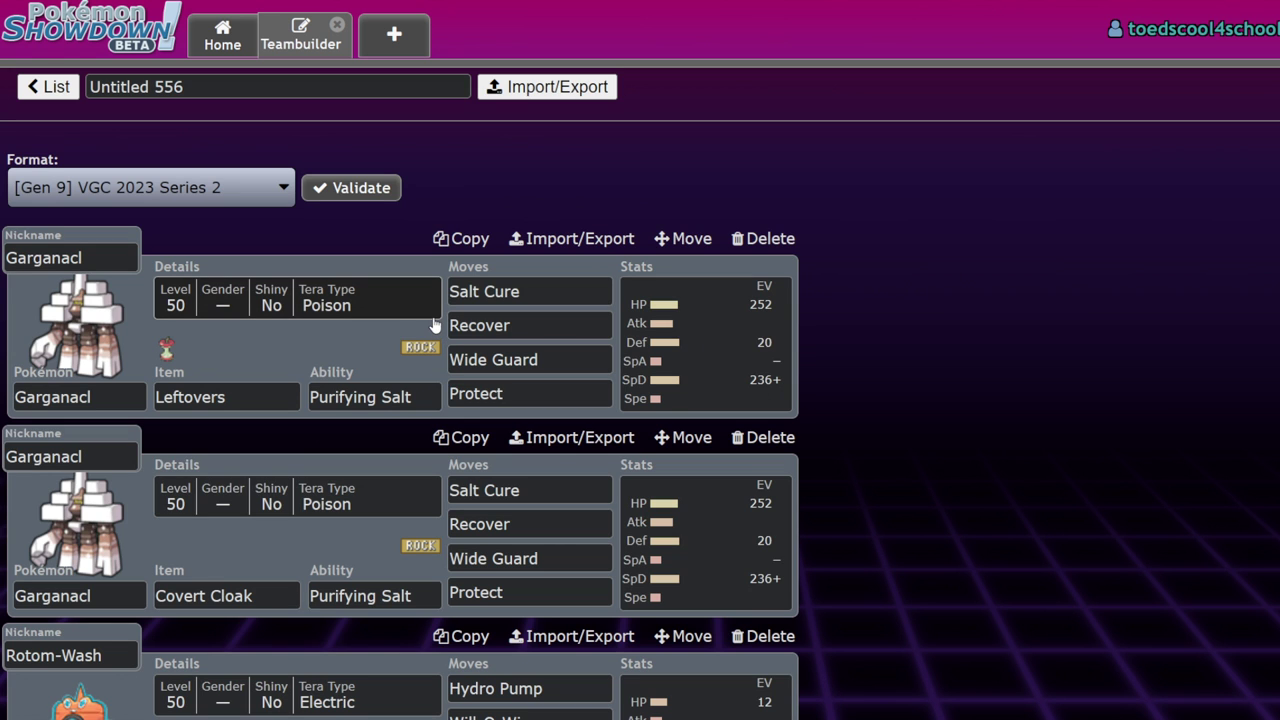
scroll(435, 325, down, 2)
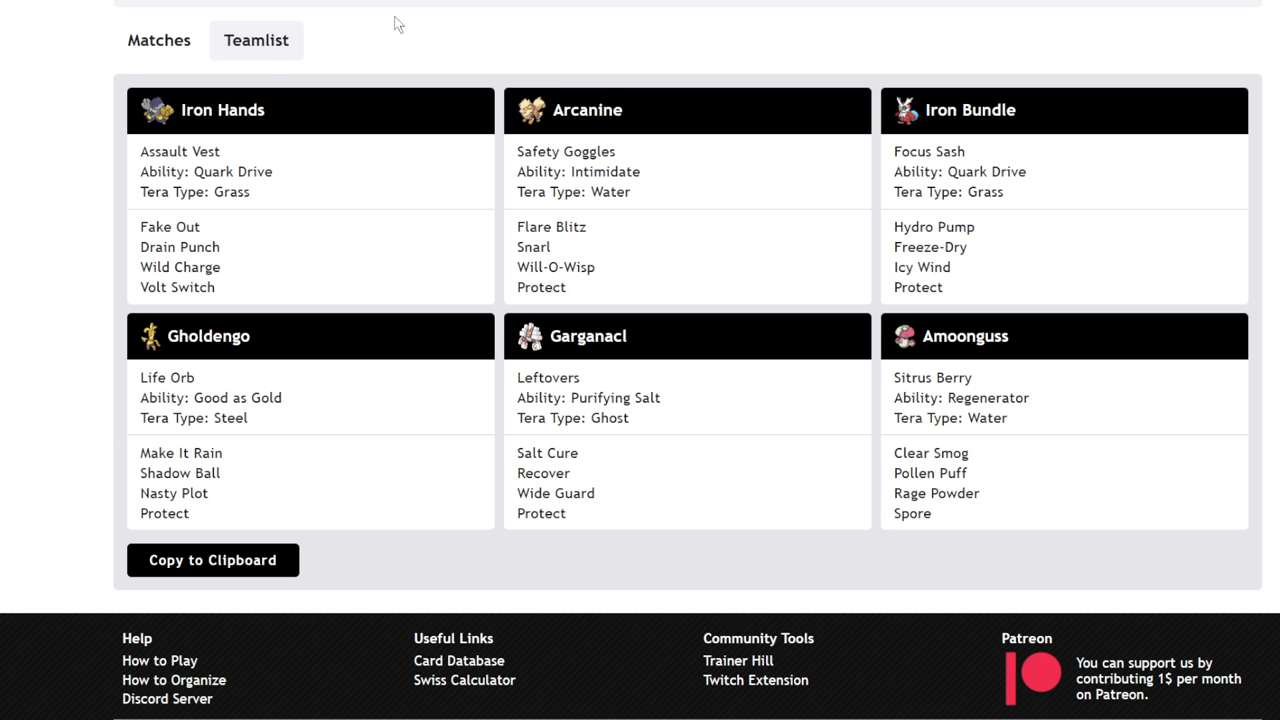
Switch to the Limitless tournament site, review the displayed player's teamlist and open the tournament standings.
scroll(394, 23, up, 3)
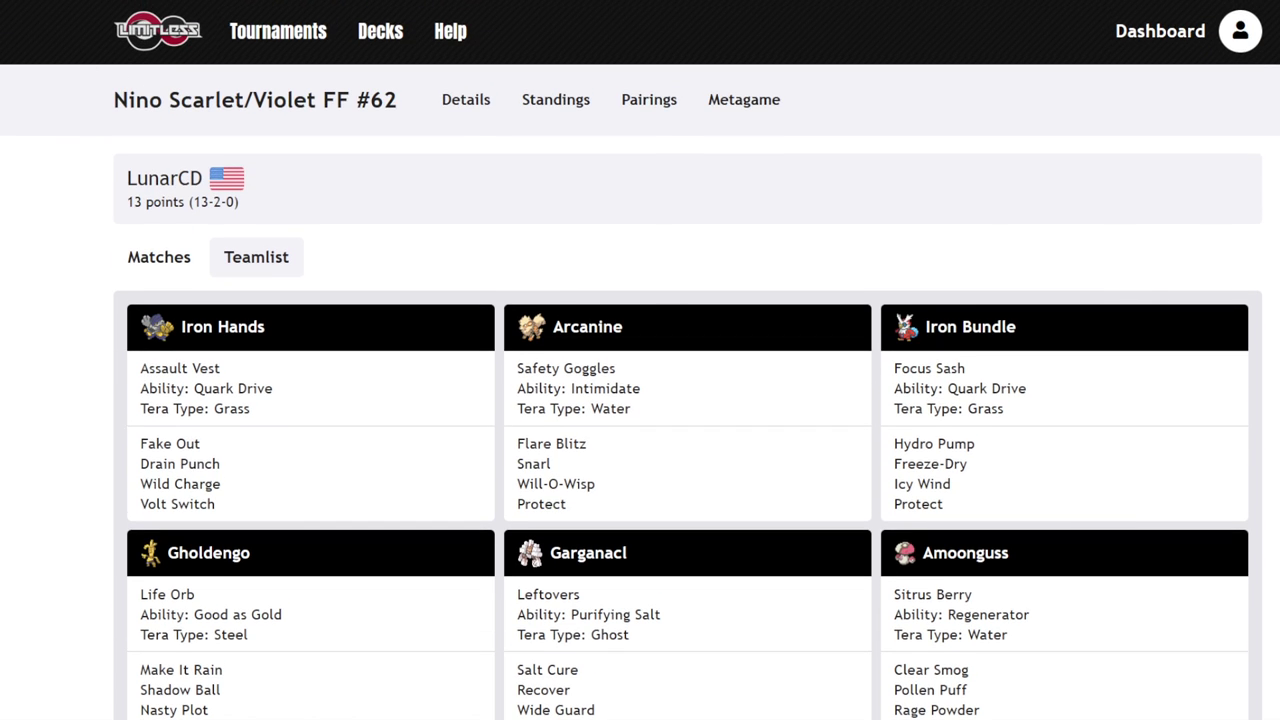
click(556, 99)
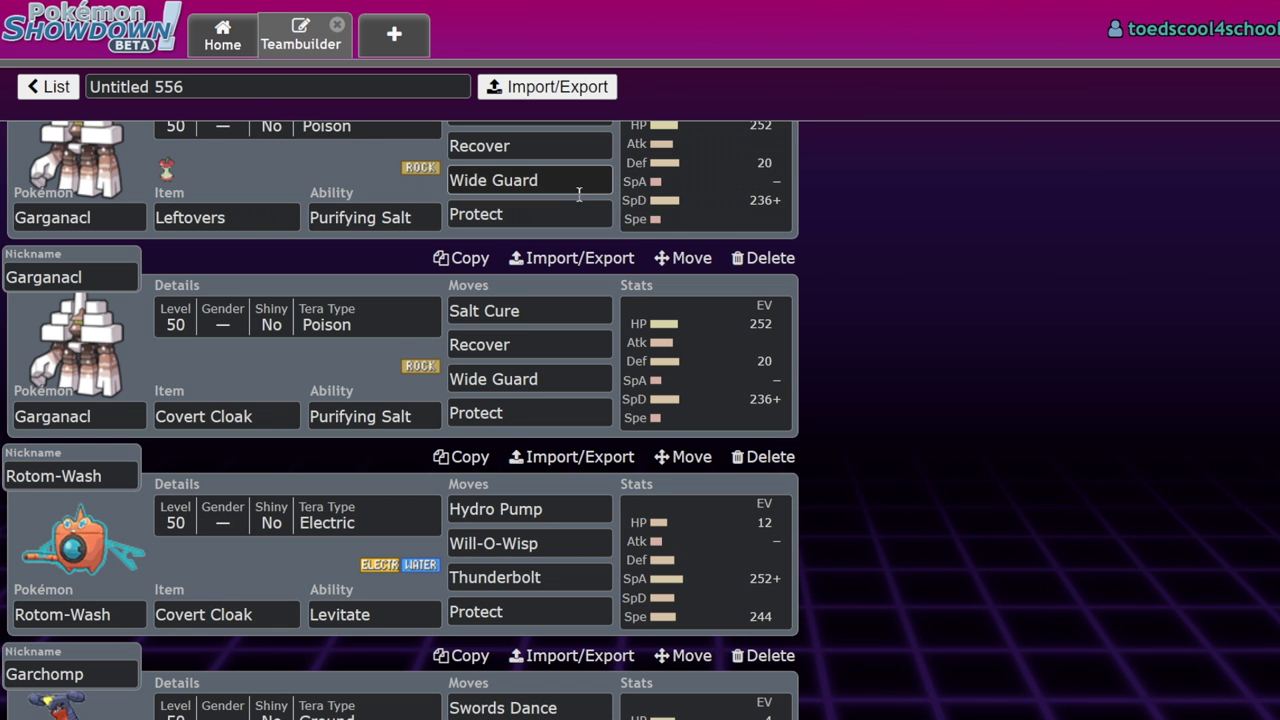
Switch back to Pokémon Showdown and examine the first Garganacl's Protect and Salt Cure moves.
scroll(558, 283, up, 3)
click(551, 290)
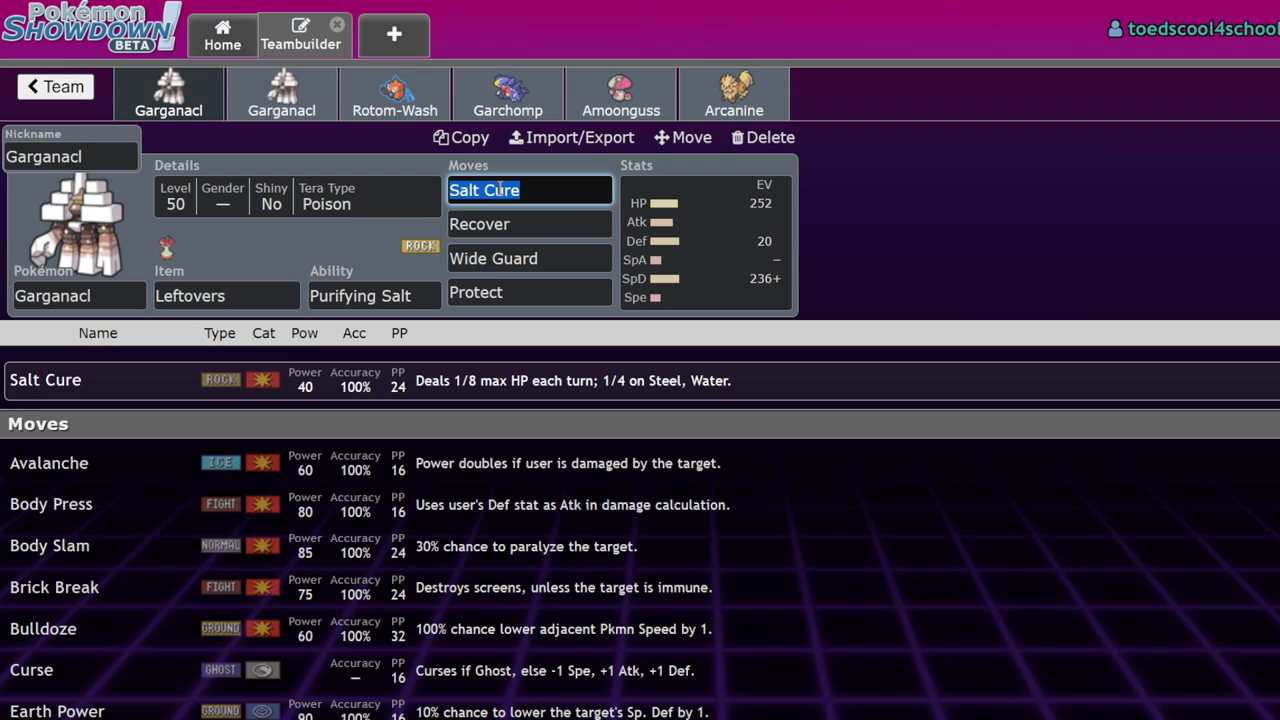
click(262, 105)
click(160, 105)
click(540, 292)
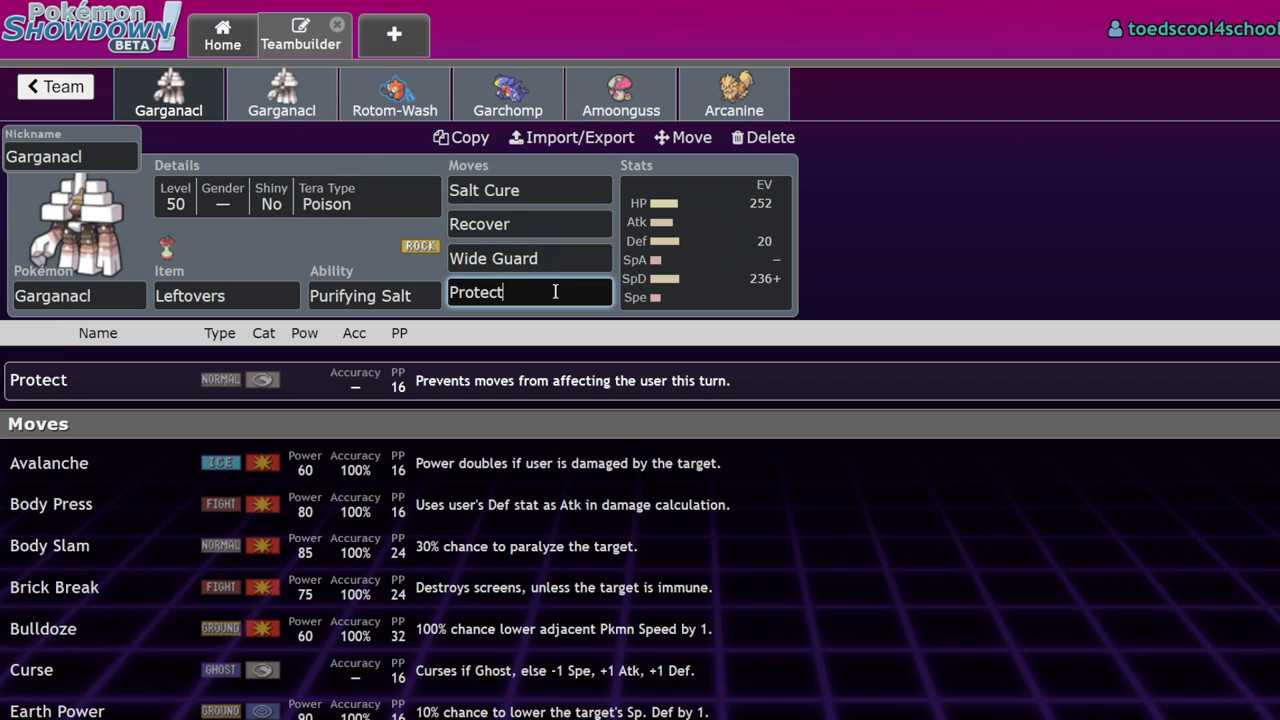
click(525, 191)
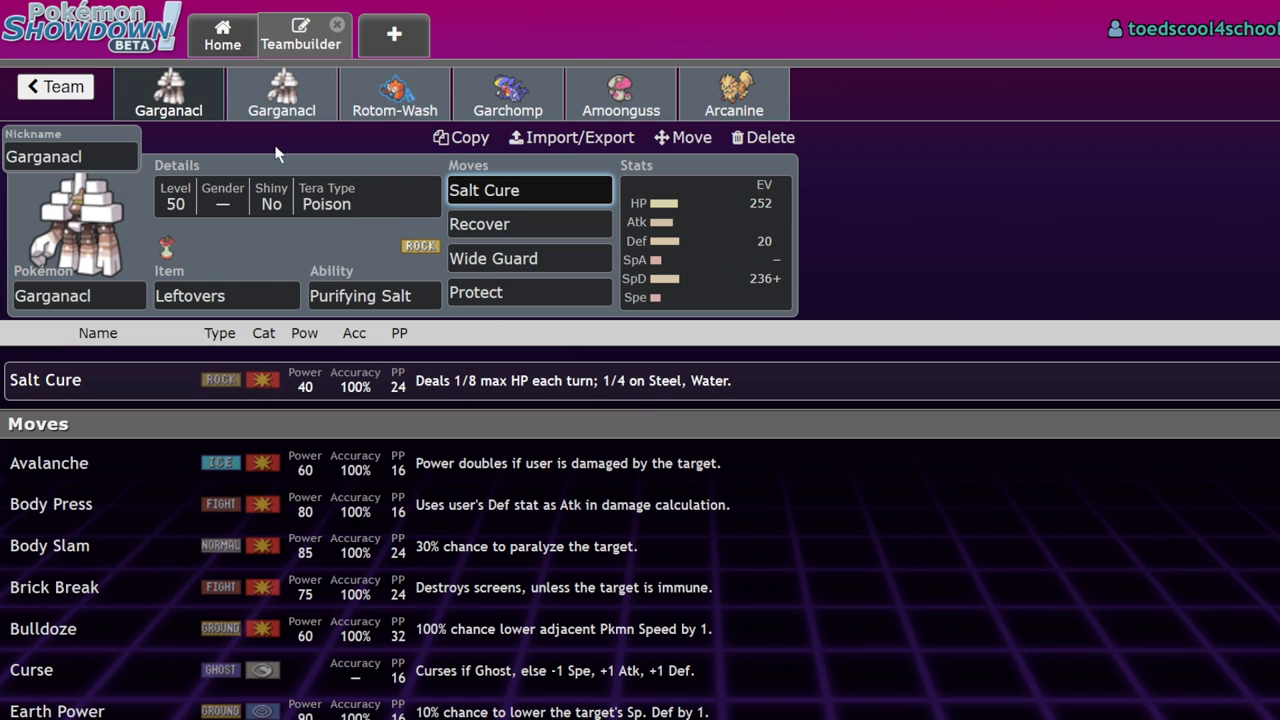
Examine Rotom-Wash's EV spread and resulting stats, and return to the first Garganacl.
click(381, 112)
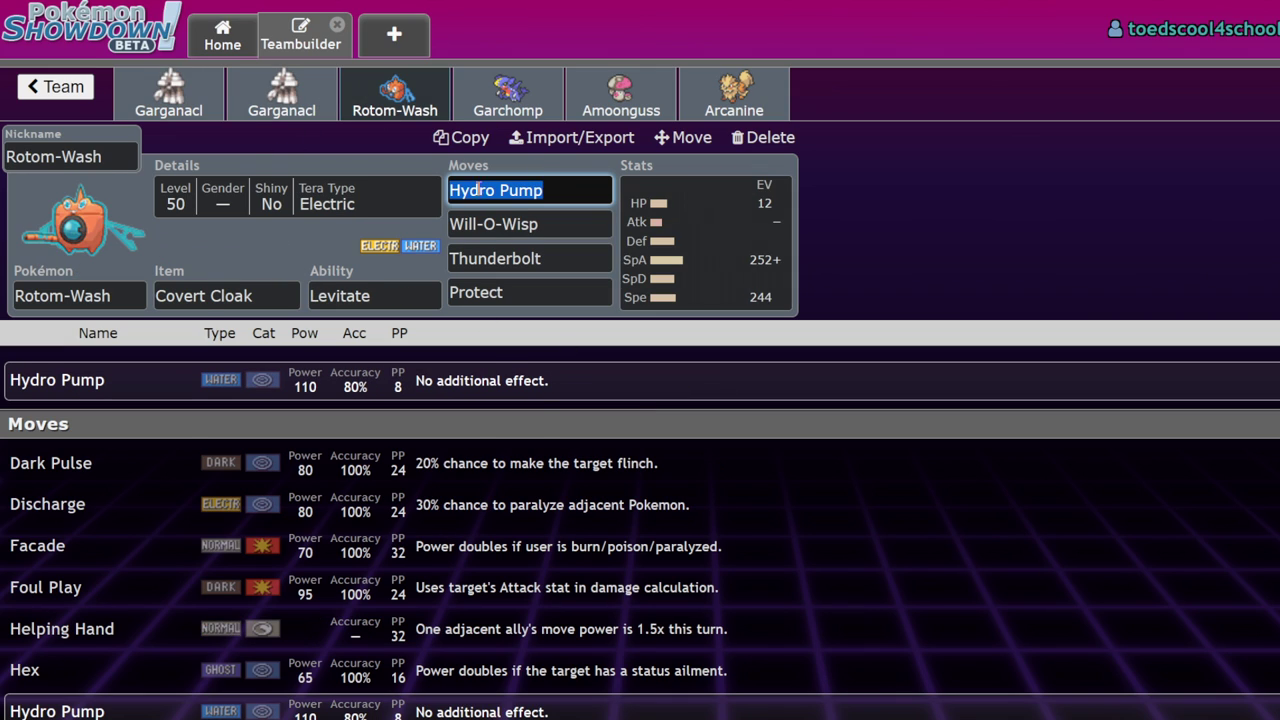
click(675, 282)
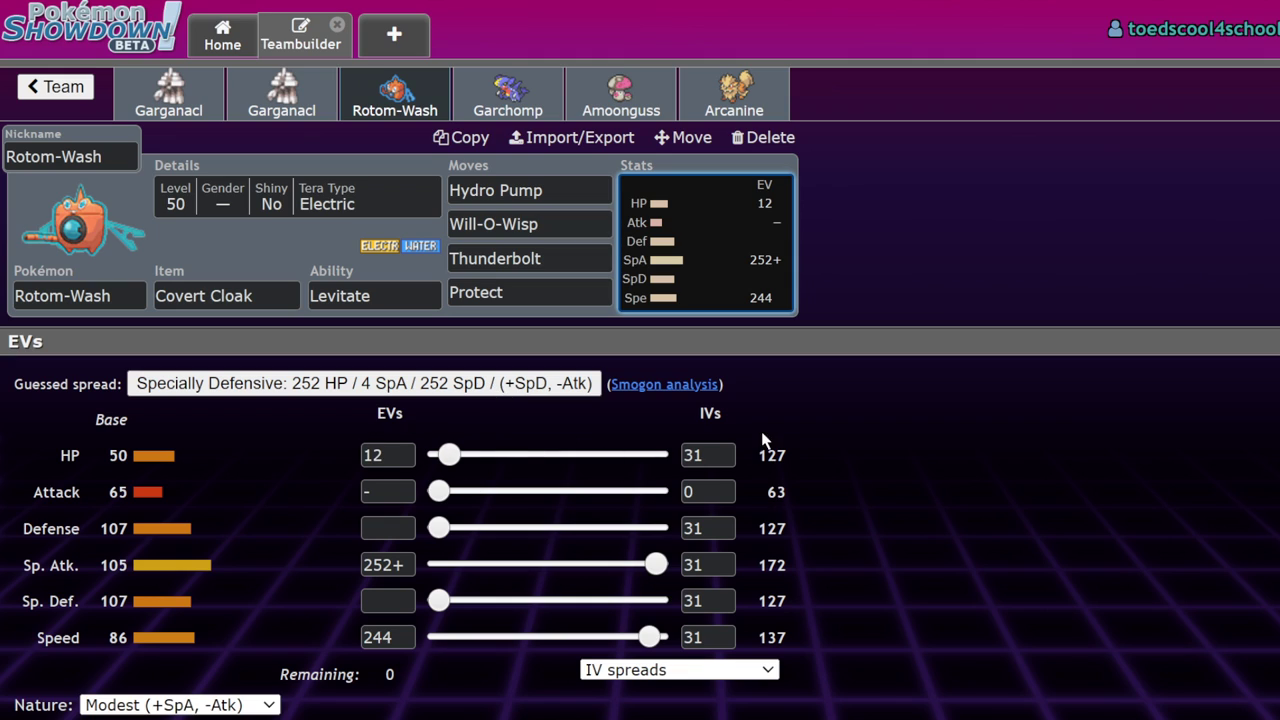
drag(758, 458, 880, 476)
click(780, 499)
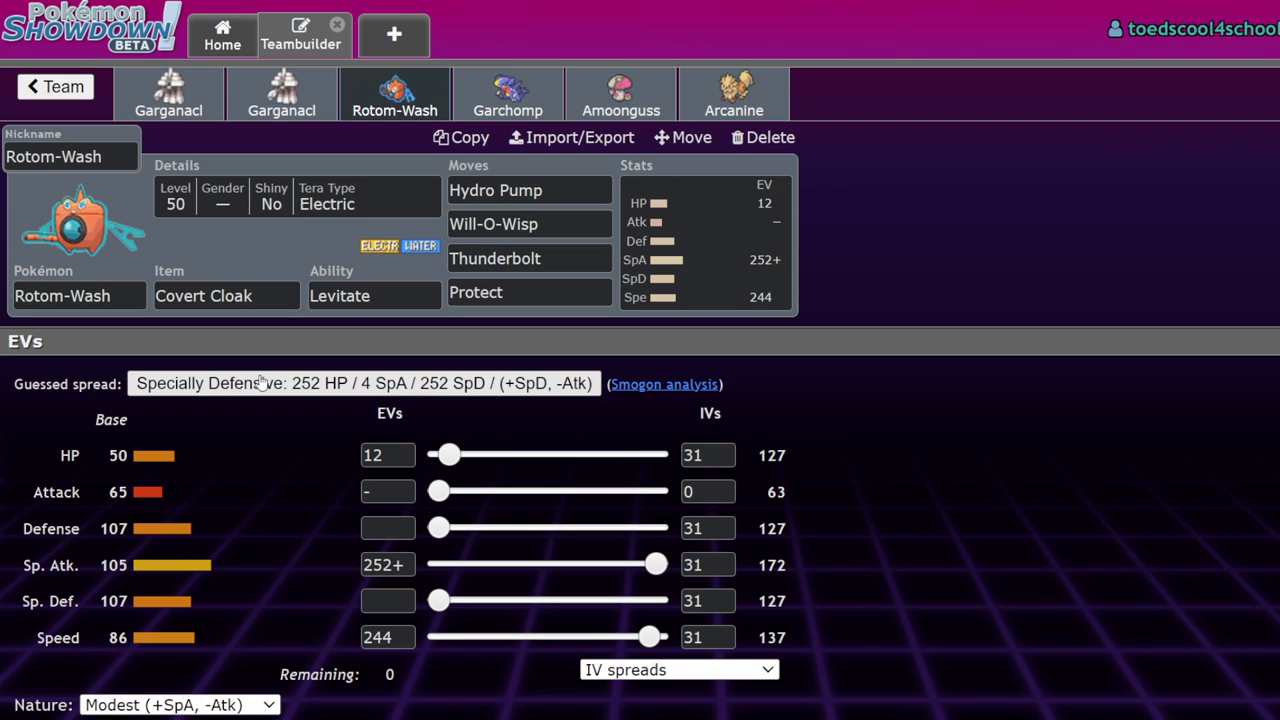
click(169, 95)
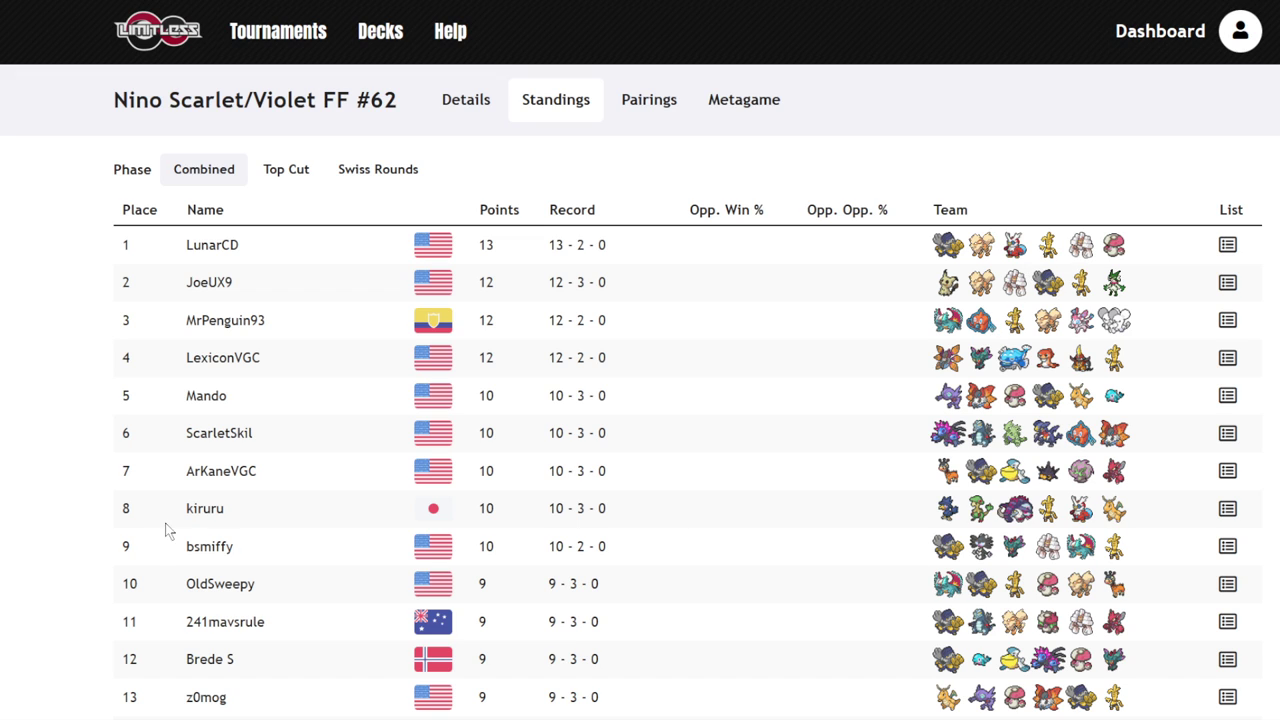
Scan the Limitless tournament standings, and switch back to Pokémon Showdown to examine the first Garganacl's Salt Cure move.
scroll(314, 543, down, 3)
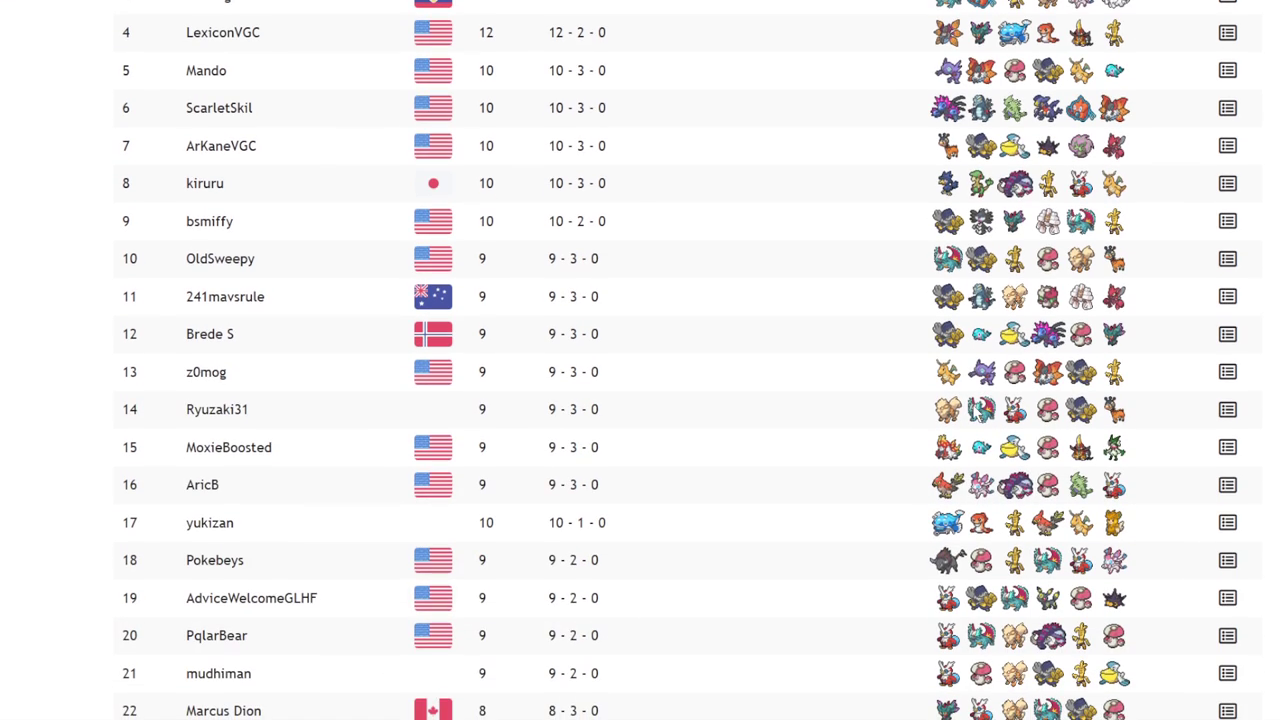
scroll(400, 440, up, 3)
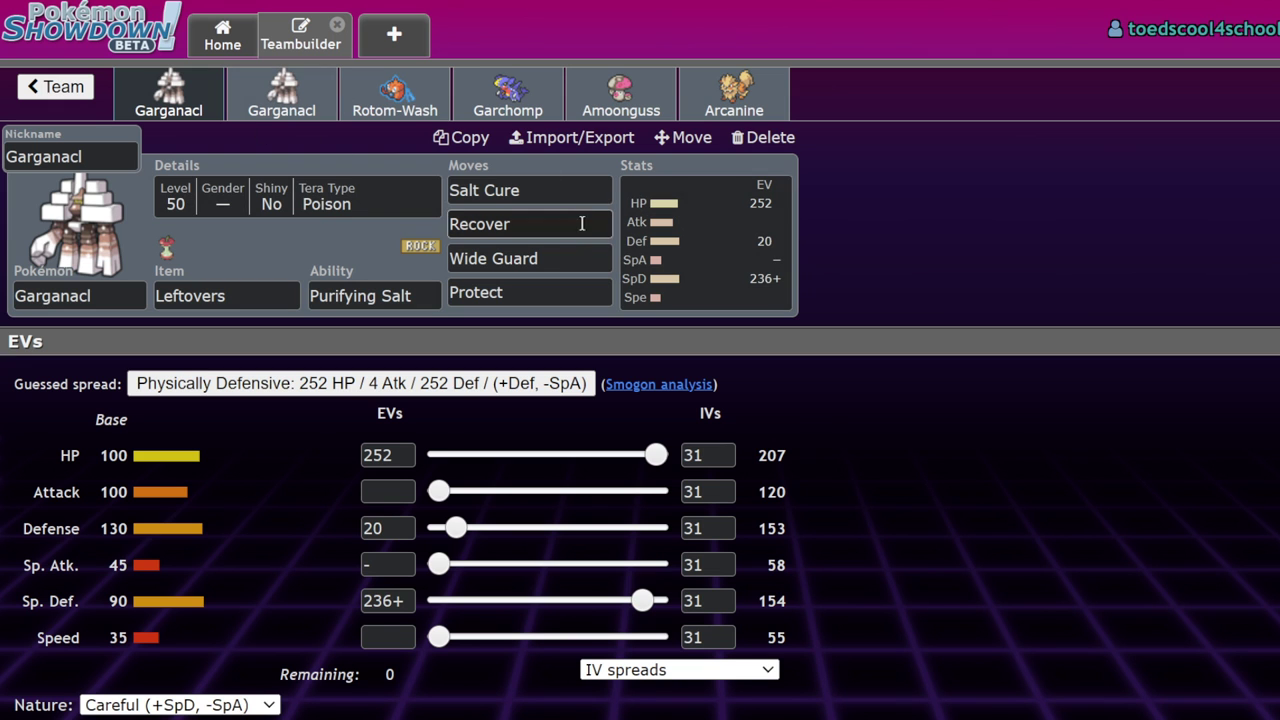
click(530, 190)
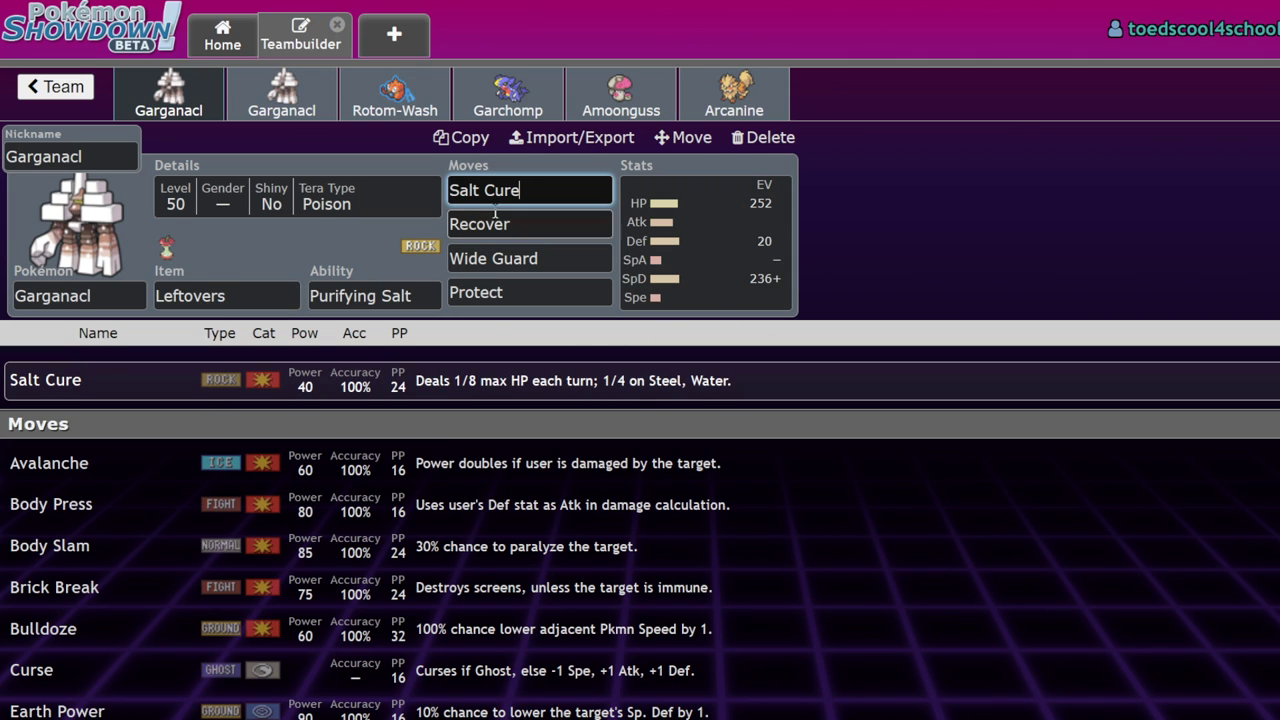
click(526, 190)
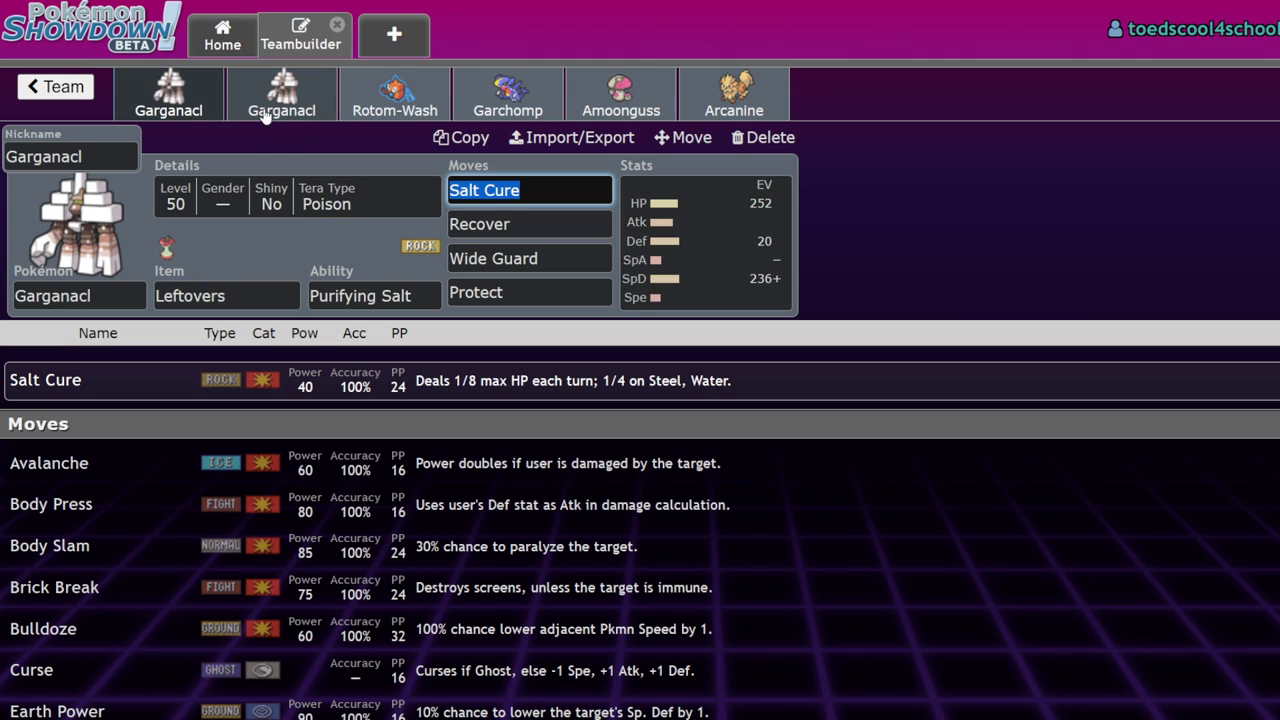
Examine the first Garganacl's EV spread and compare it with Rotom-Wash's set.
click(688, 256)
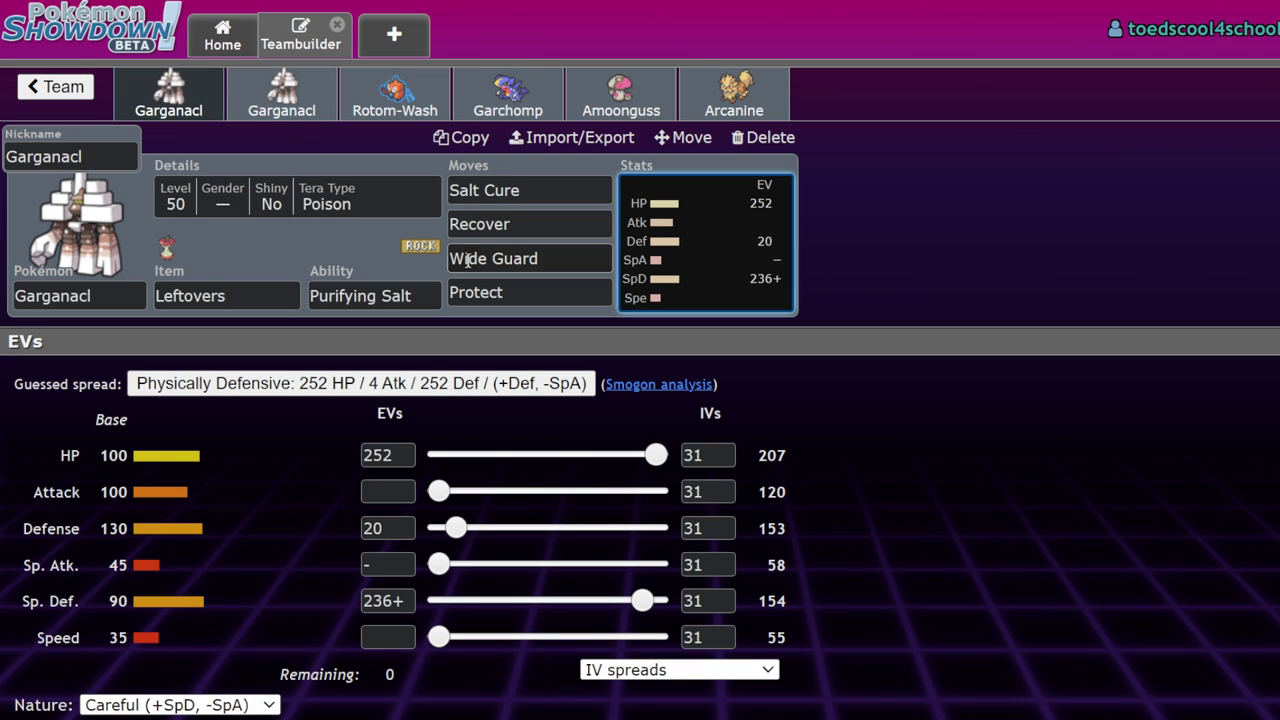
click(520, 190)
click(771, 246)
click(395, 95)
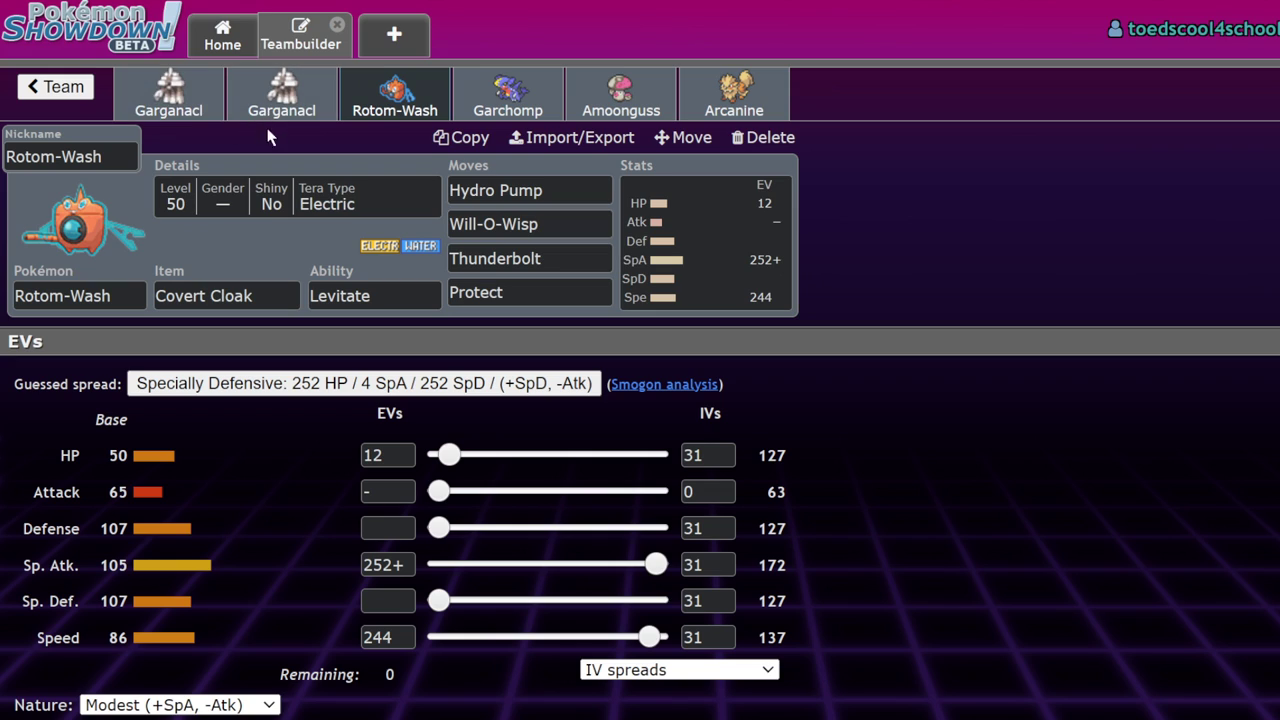
click(188, 88)
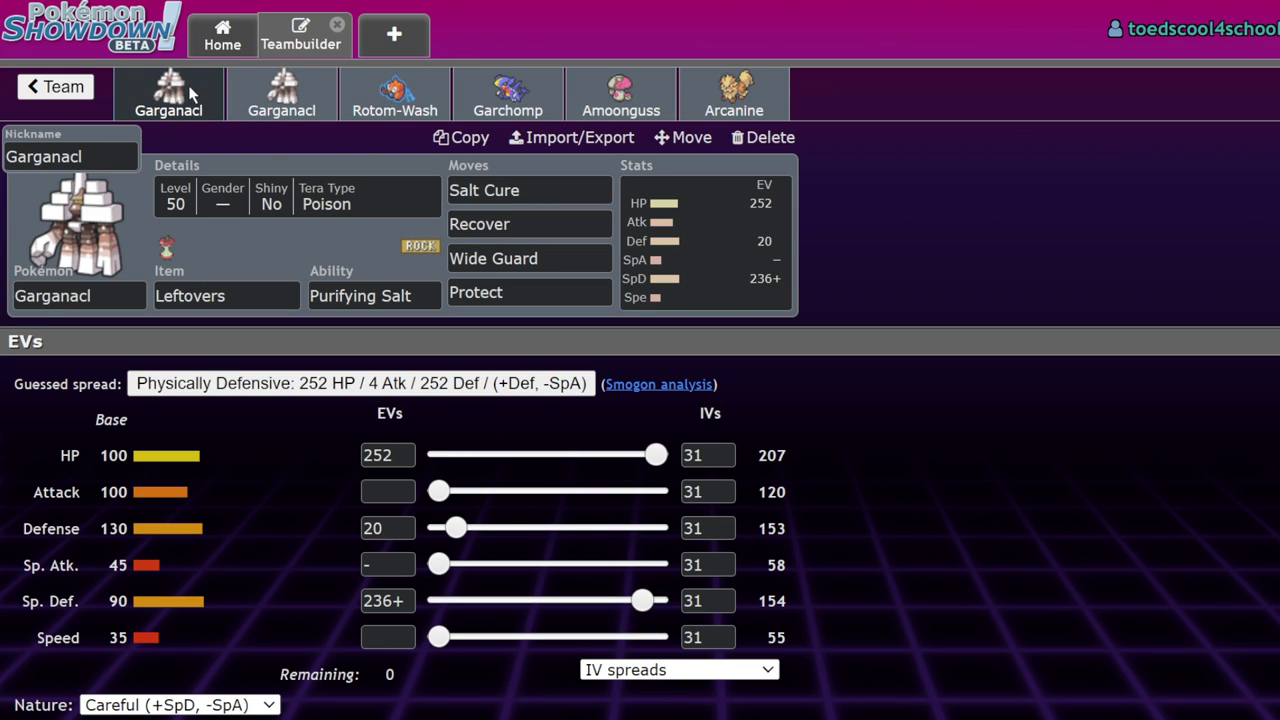
Compare the Leftovers Garganacl with the Covert Cloak Garganacl.
click(282, 92)
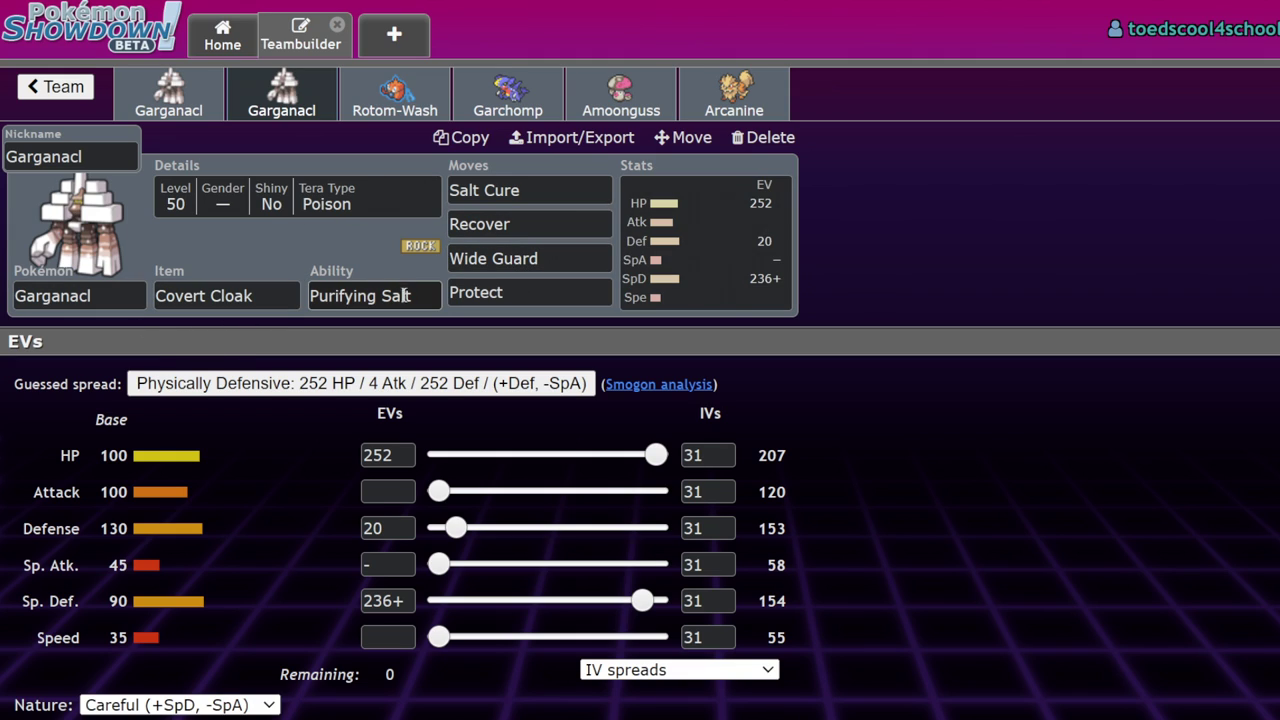
click(168, 95)
click(284, 100)
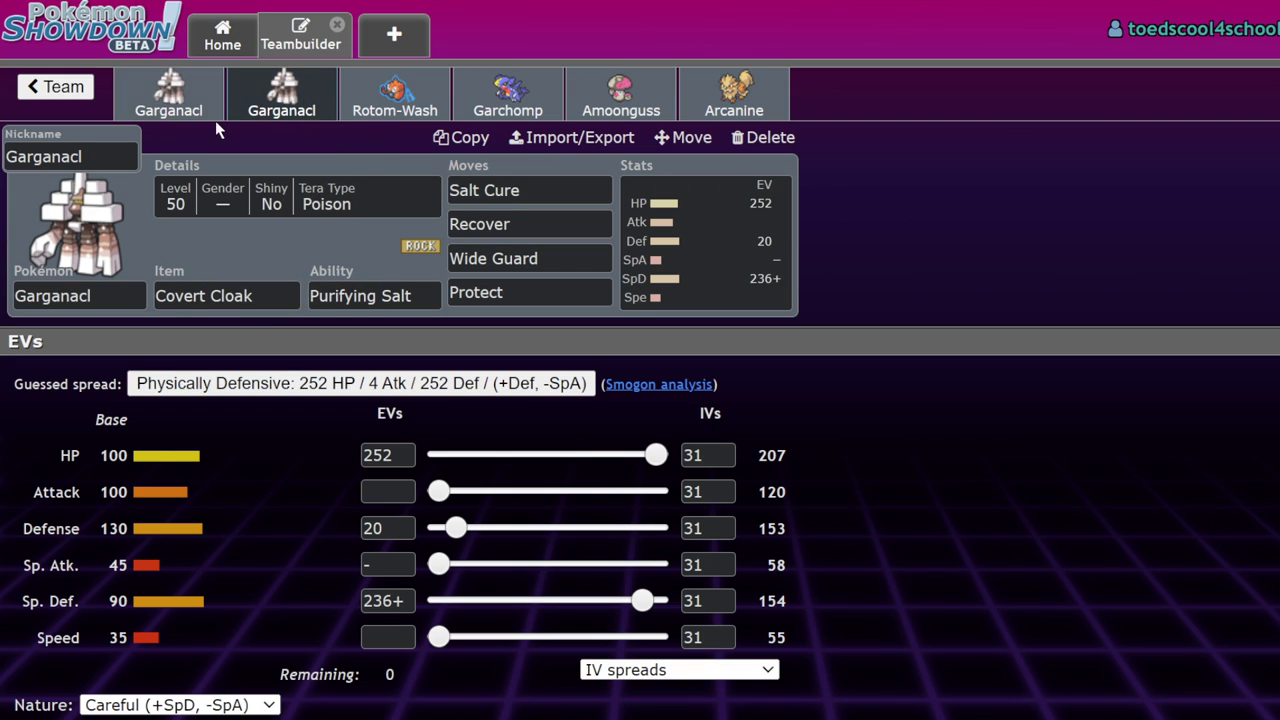
Review the sets and items of Rotom-Wash, Garchomp, Amoonguss and Arcanine in turn.
click(400, 110)
click(508, 100)
click(620, 100)
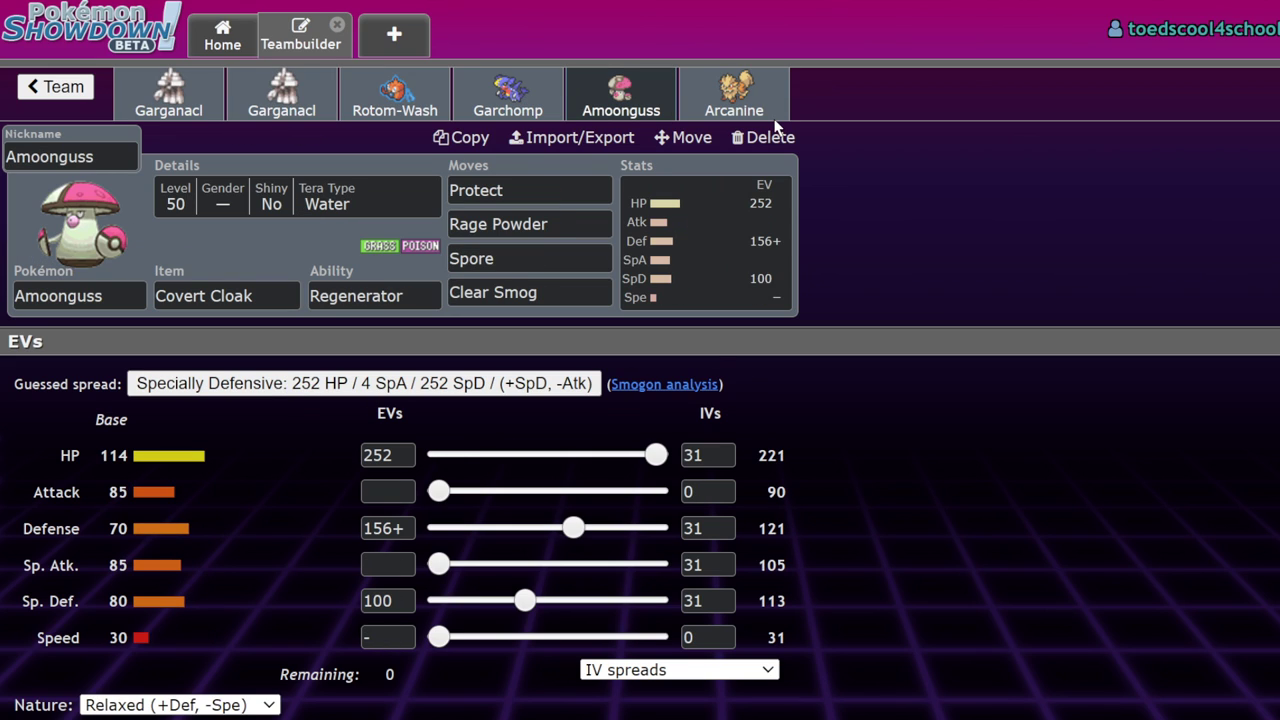
click(740, 105)
Compare Rotom-Wash's set with both Garganacl sets and return to Rotom-Wash.
click(360, 108)
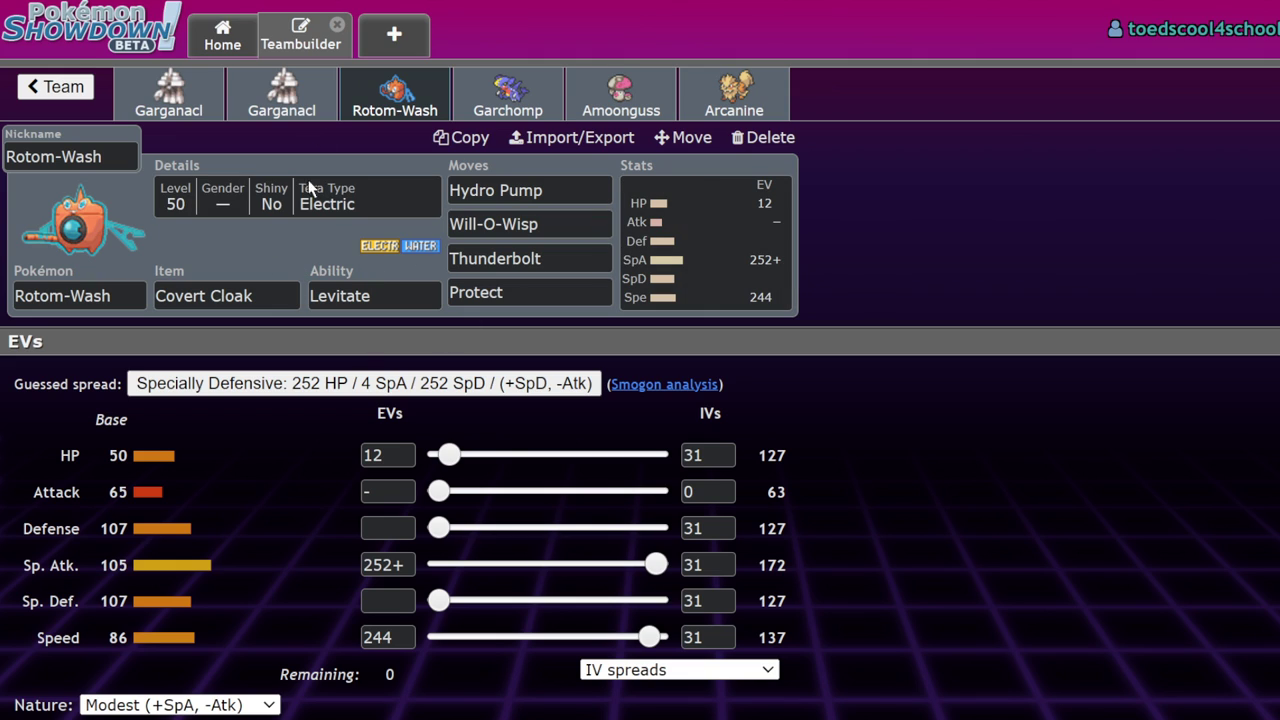
click(290, 100)
click(377, 116)
click(170, 100)
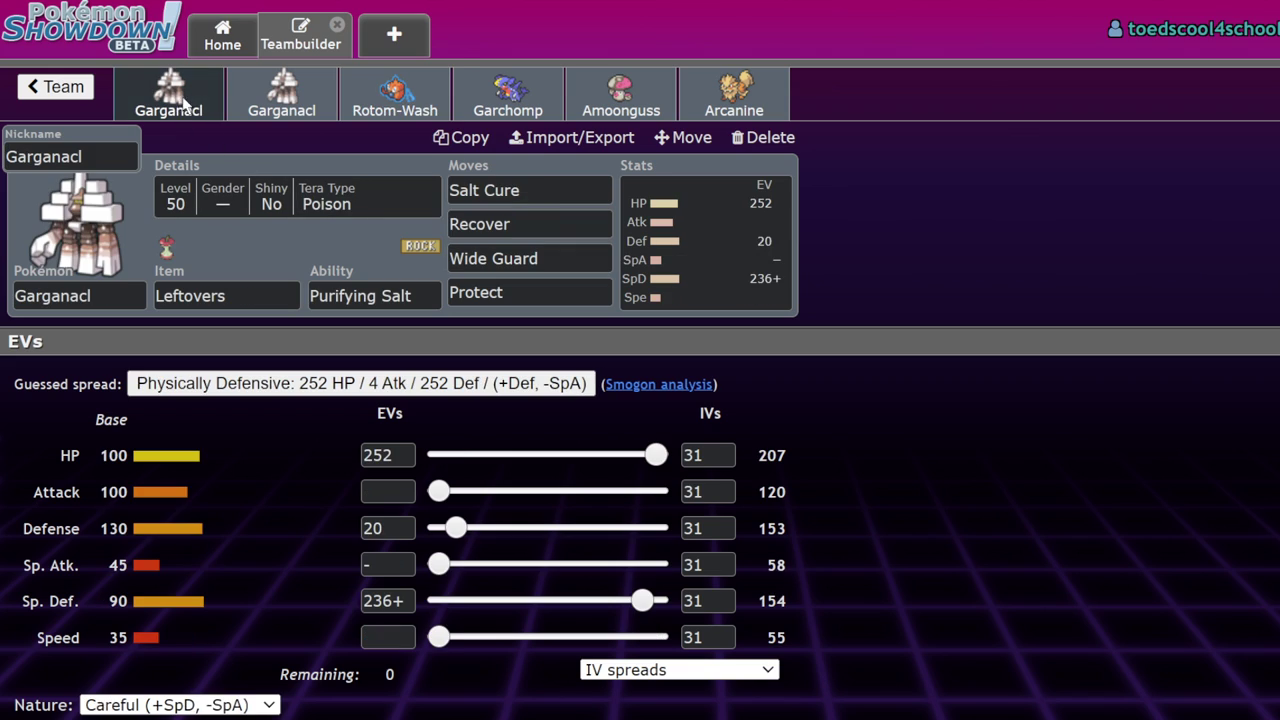
click(378, 118)
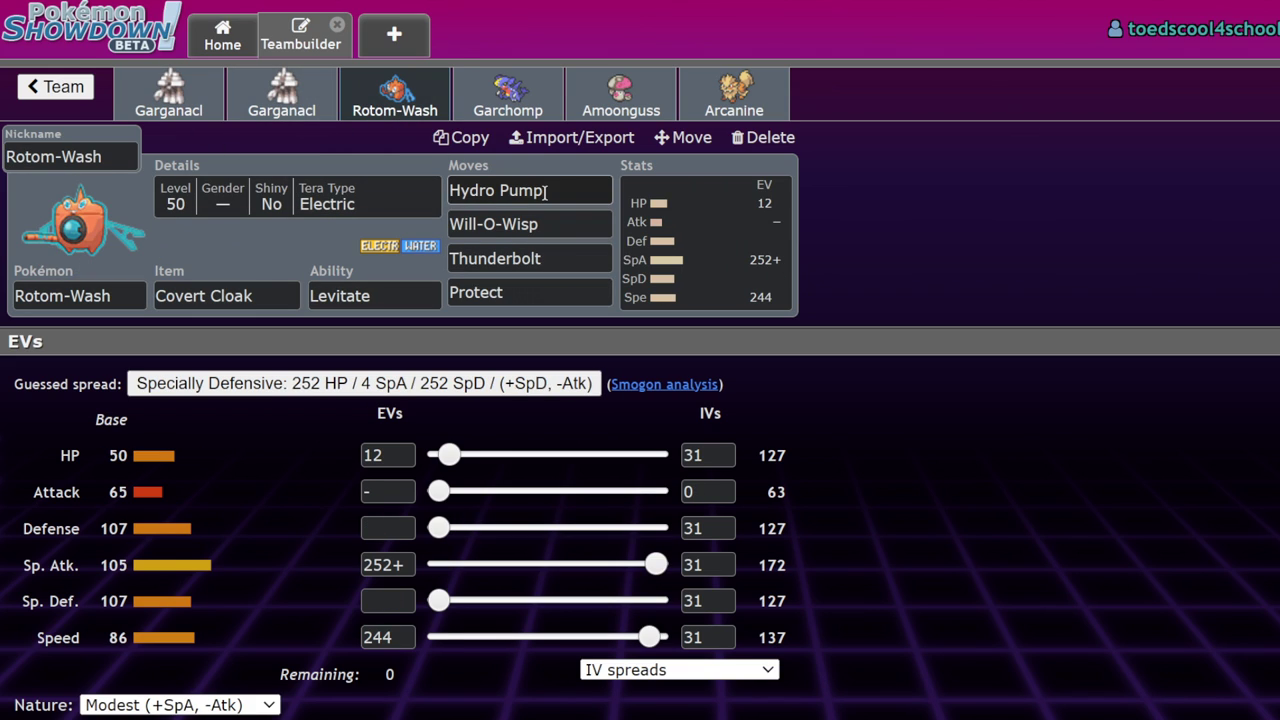
Examine Will-O-Wisp on Rotom-Wash and Arcanine, and return to Rotom-Wash's set.
click(562, 220)
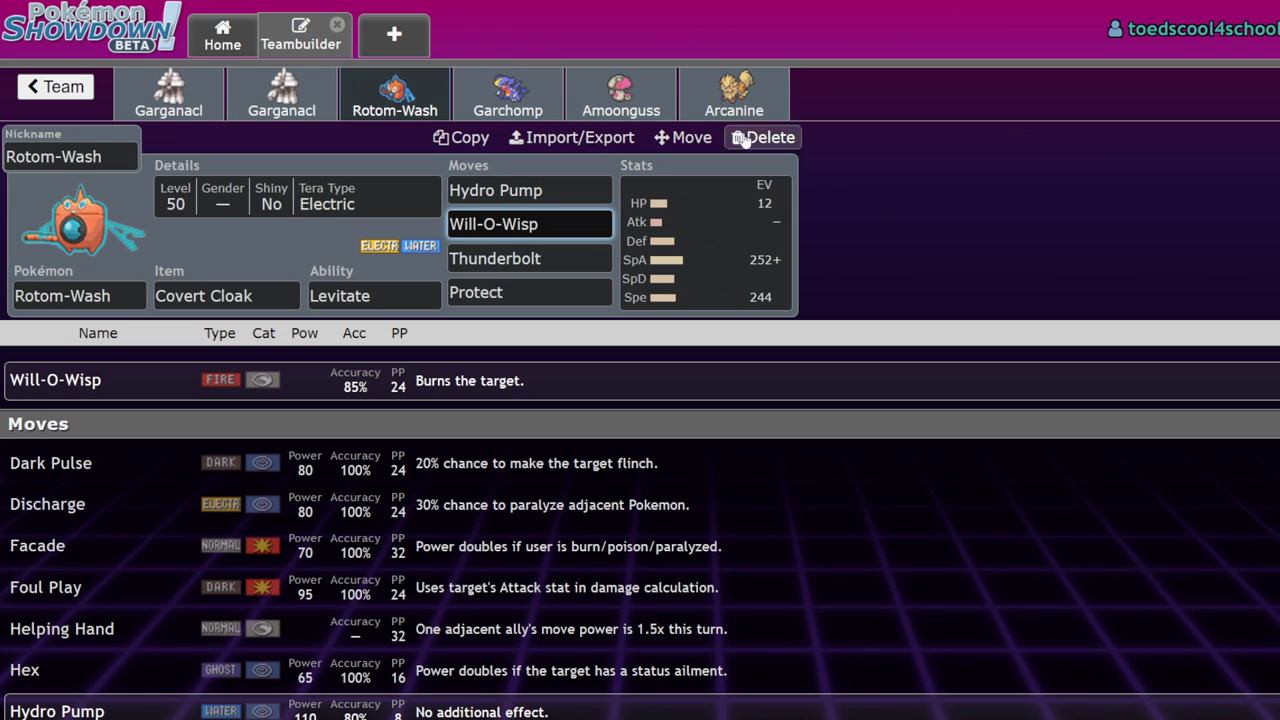
click(735, 105)
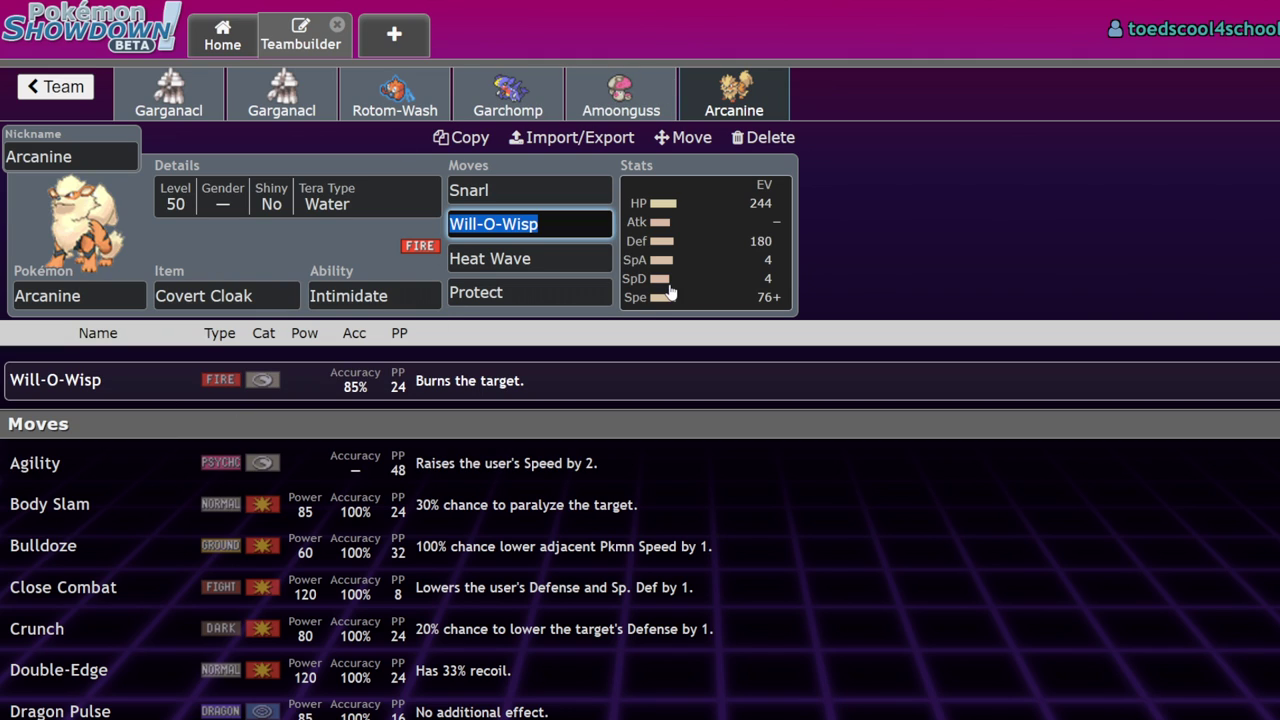
click(362, 95)
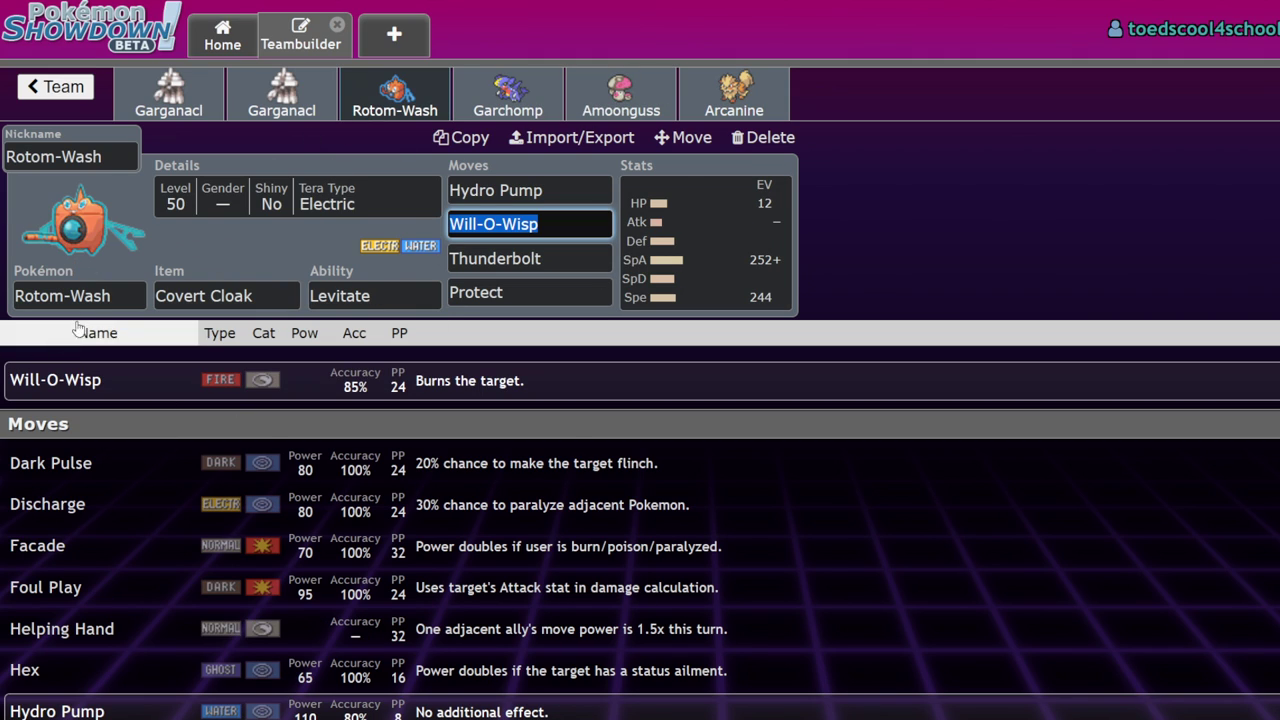
click(331, 88)
click(366, 100)
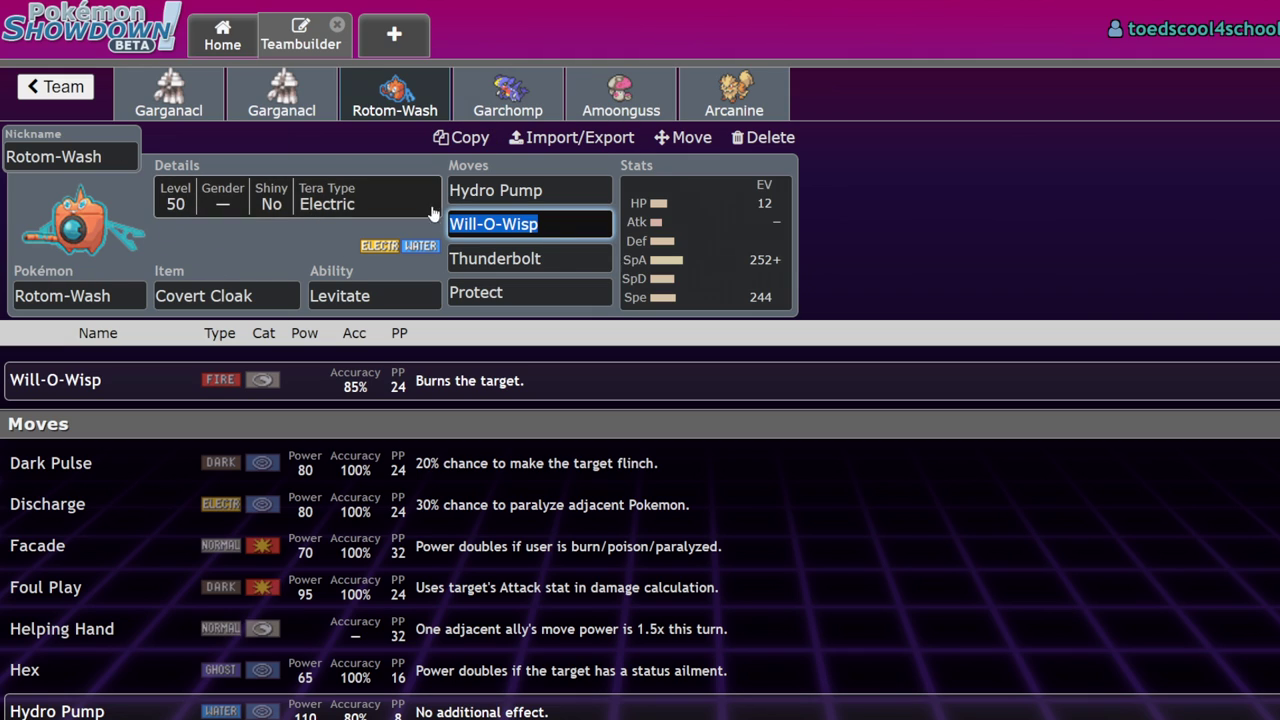
Replace Rotom-Wash's Protect with Volt Switch.
click(559, 282)
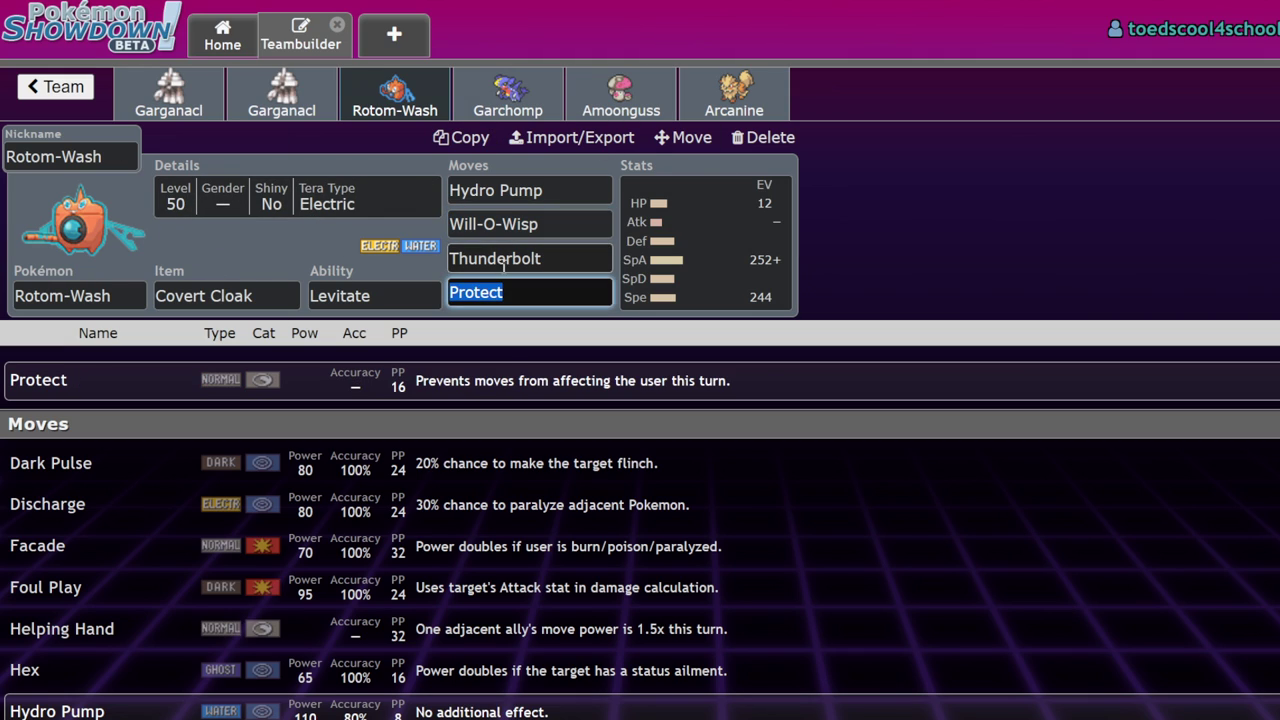
text(volt)
key(Return)
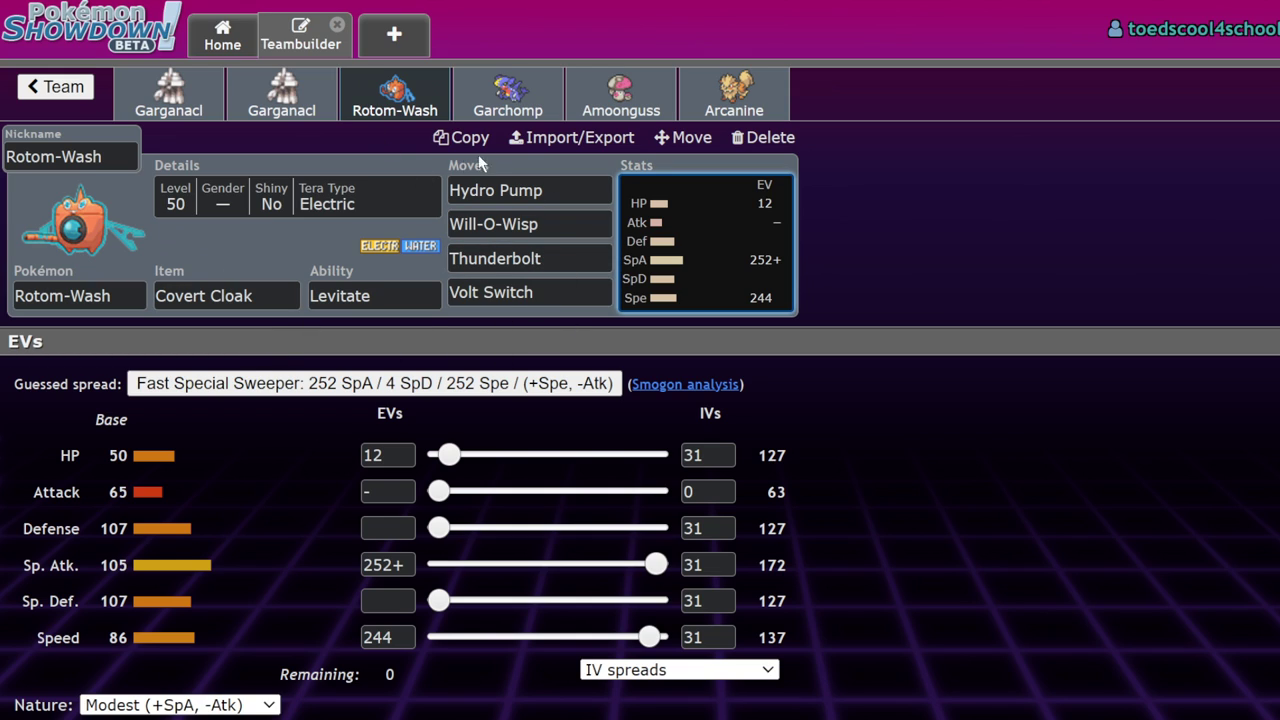
Examine Garchomp's Swords Dance move and compare its set with Amoonguss's.
click(508, 95)
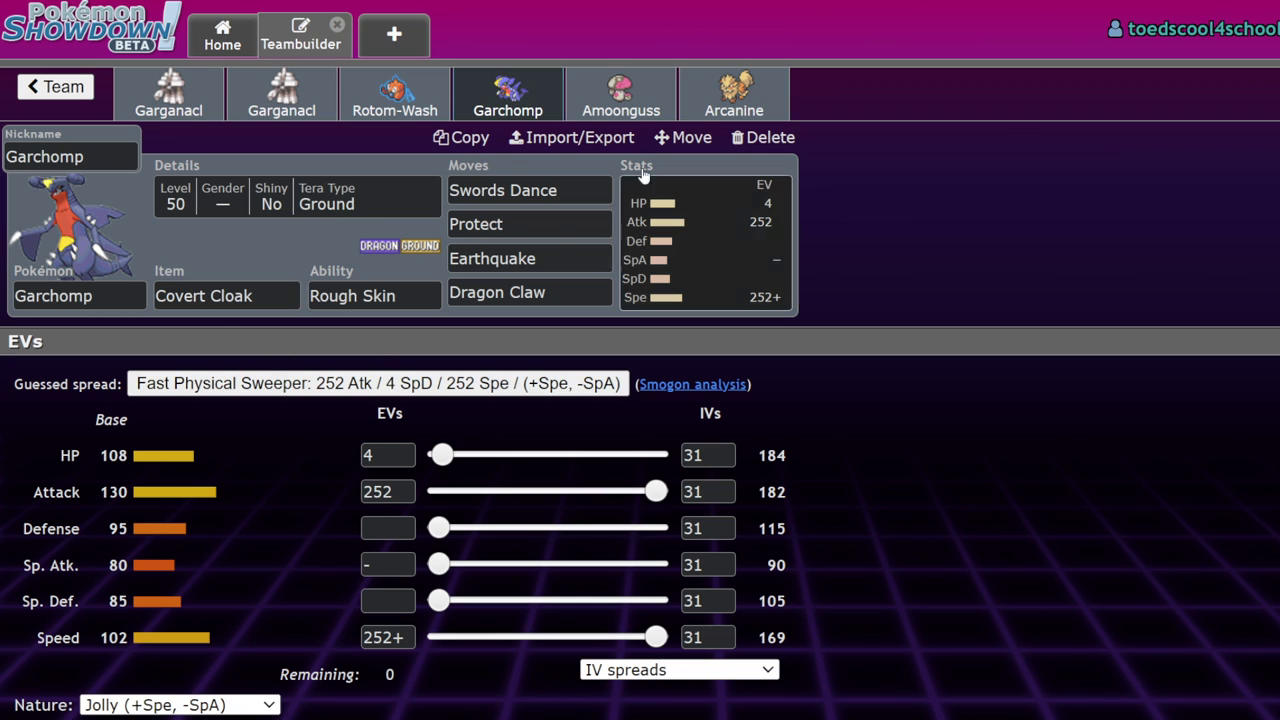
click(575, 190)
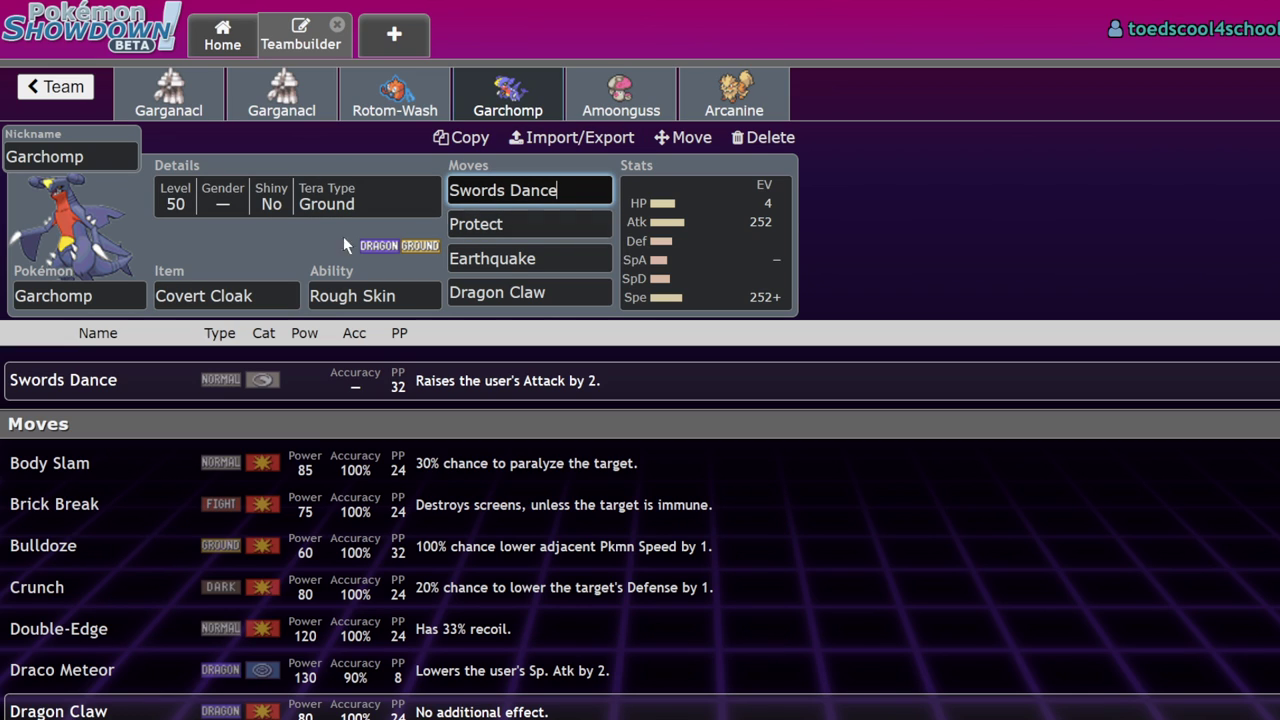
click(620, 95)
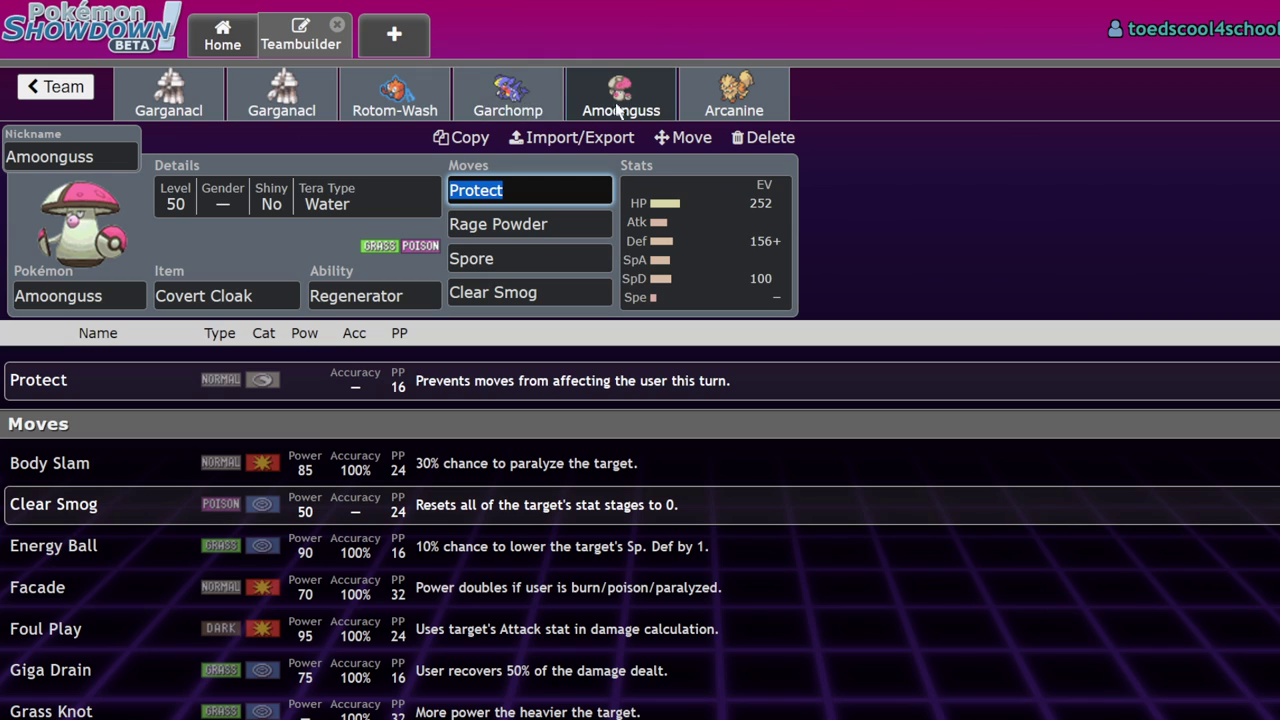
click(506, 98)
click(620, 95)
click(493, 87)
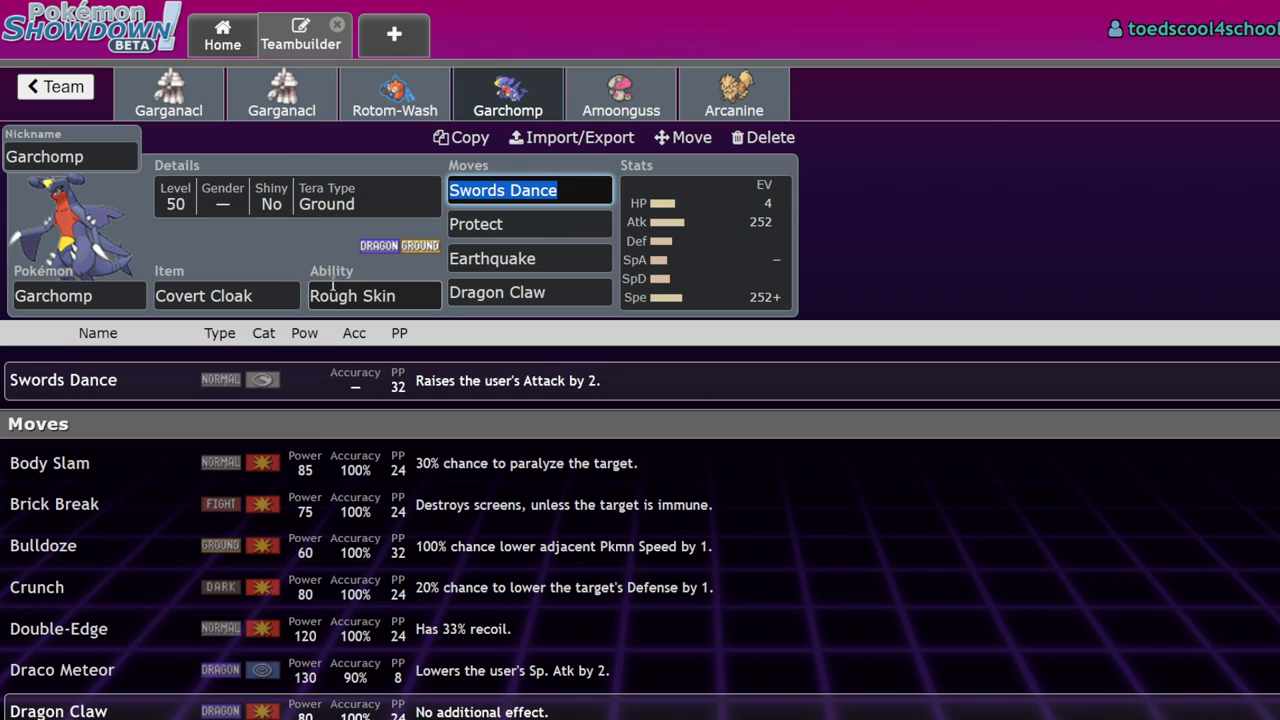
Compare the first Garganacl's set with Garchomp's, ending on Garchomp.
click(169, 95)
click(508, 95)
click(167, 88)
click(492, 104)
click(165, 97)
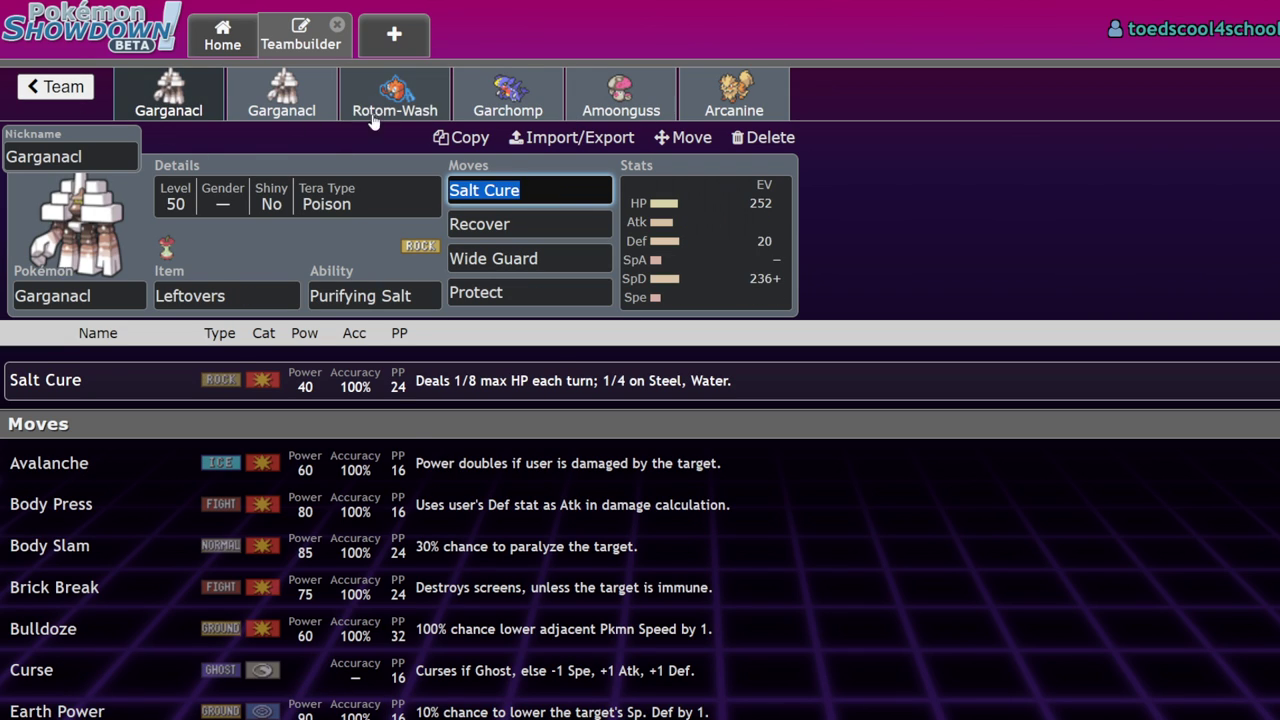
click(497, 93)
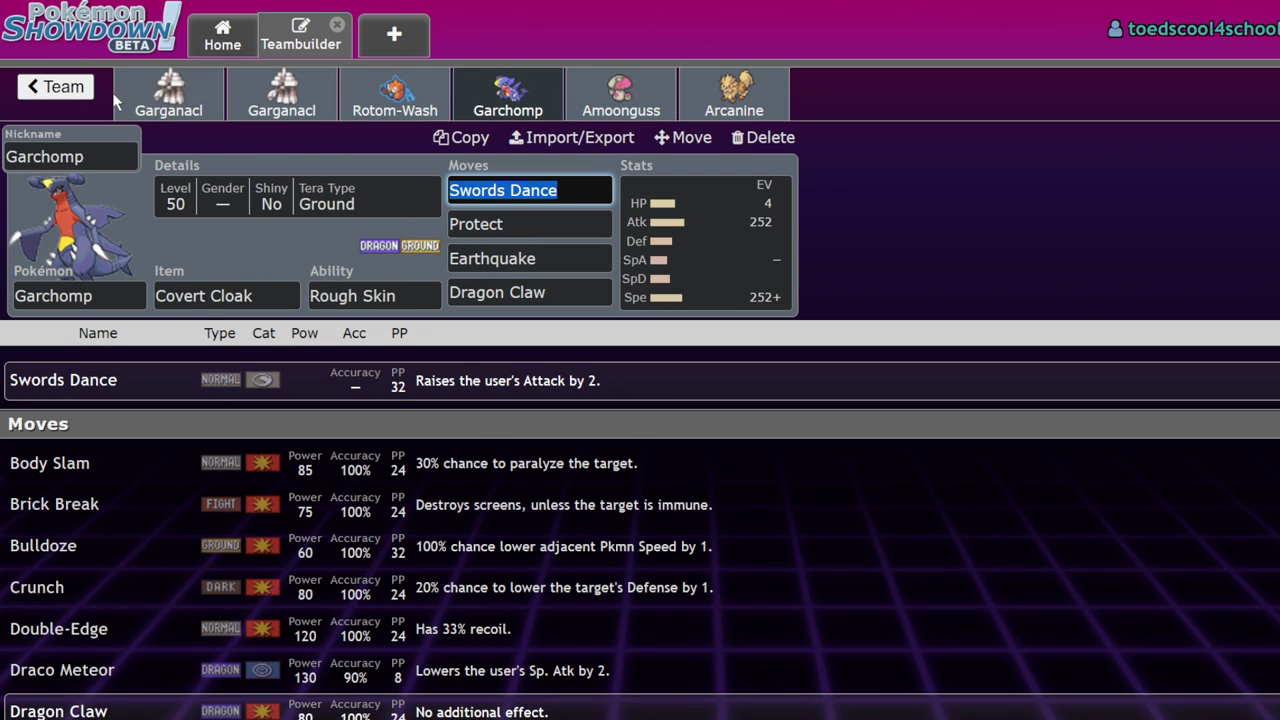
click(168, 92)
click(508, 95)
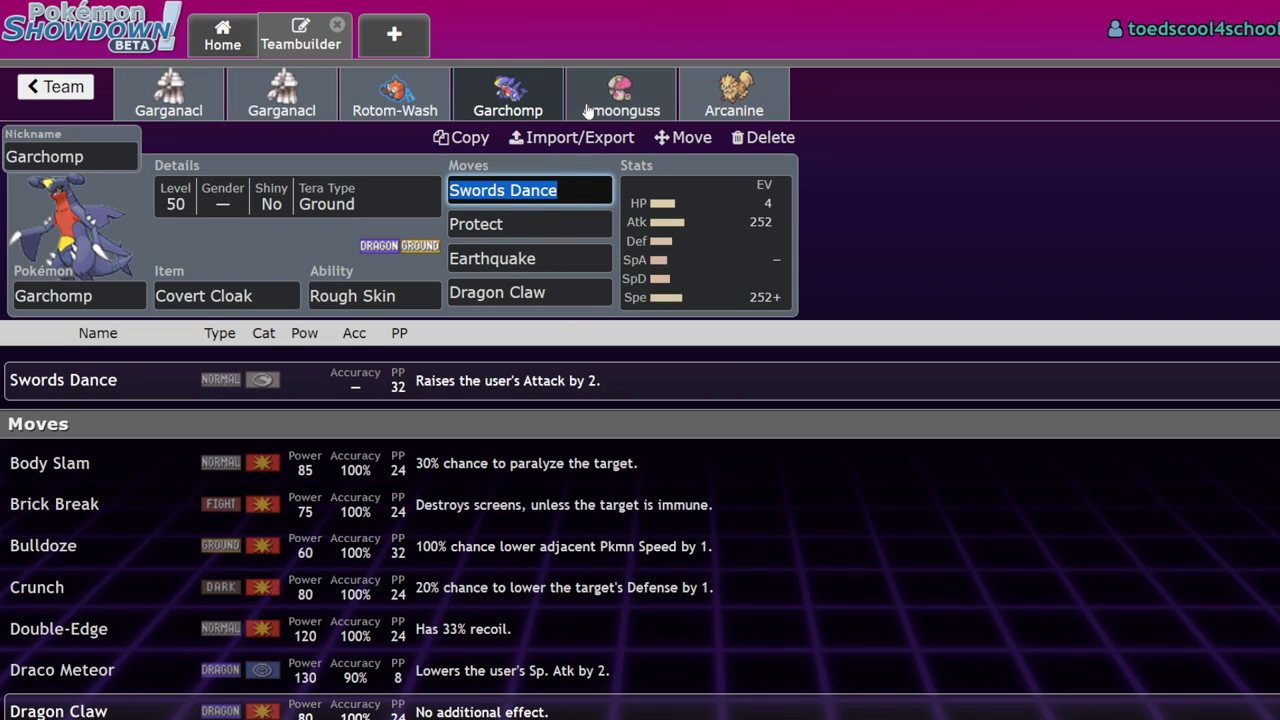
Replace Garchomp's Dragon Claw with Iron Head.
click(555, 298)
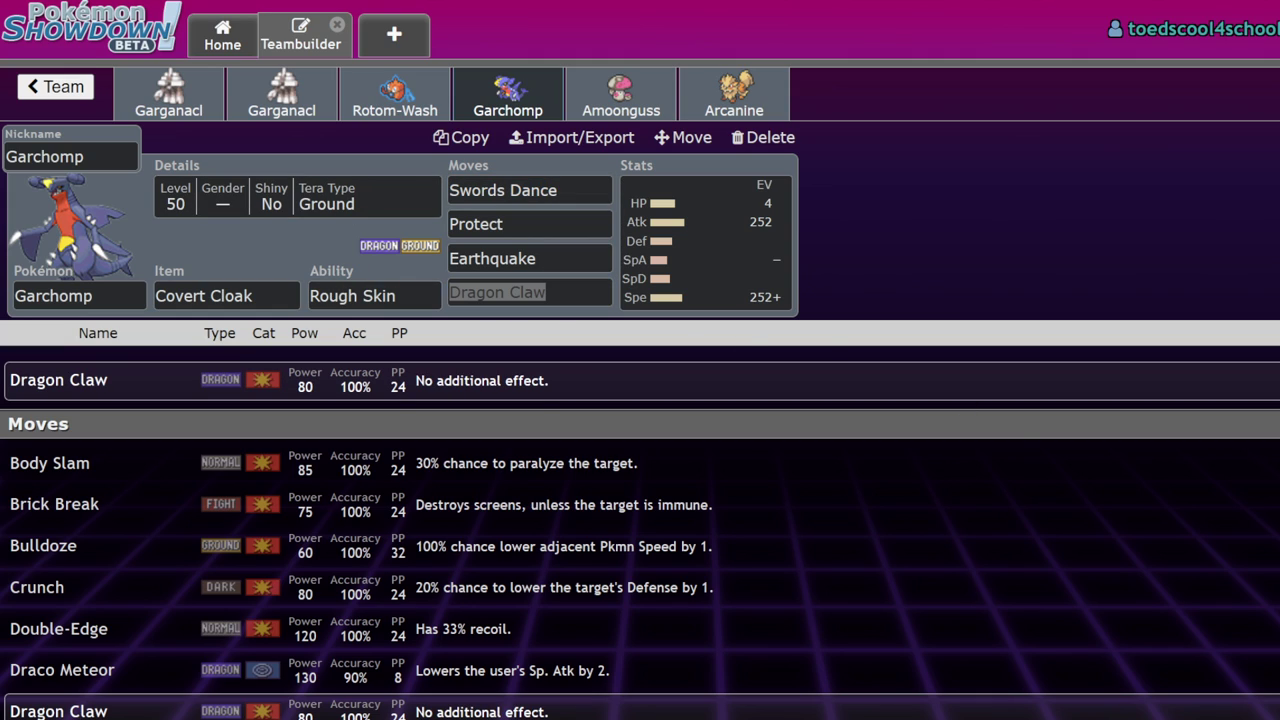
click(563, 294)
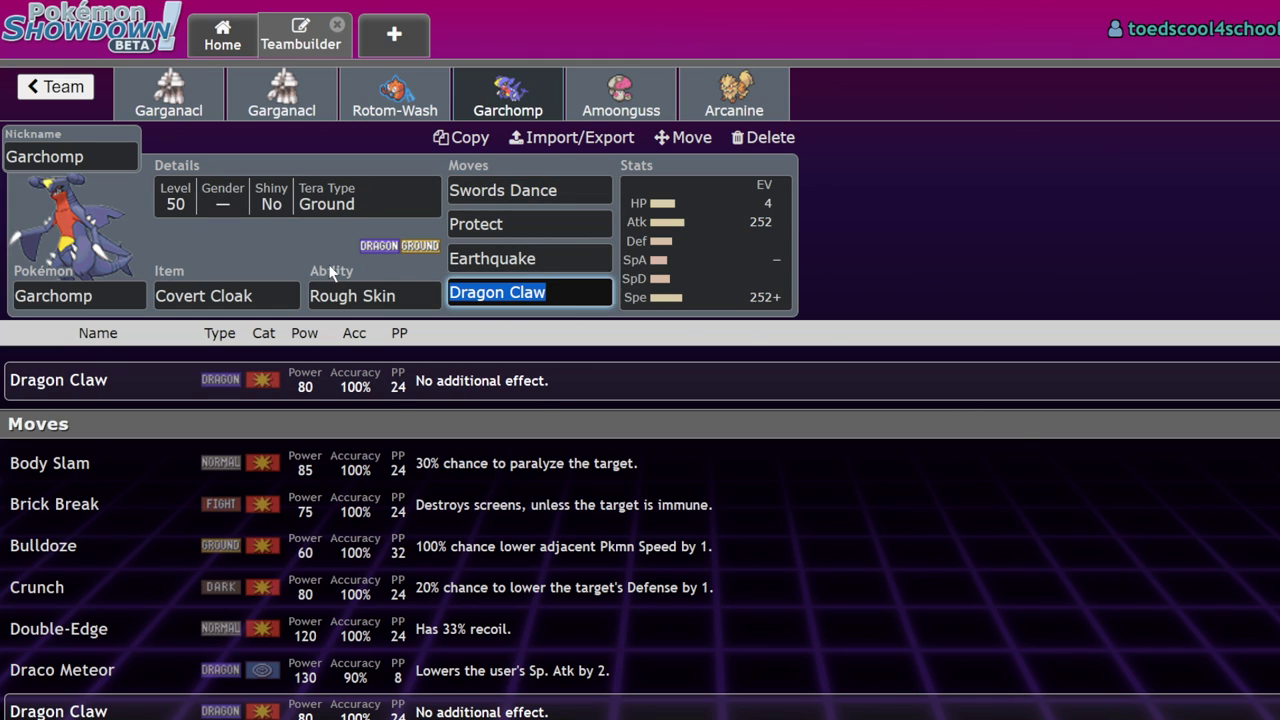
text(iron)
key(Return)
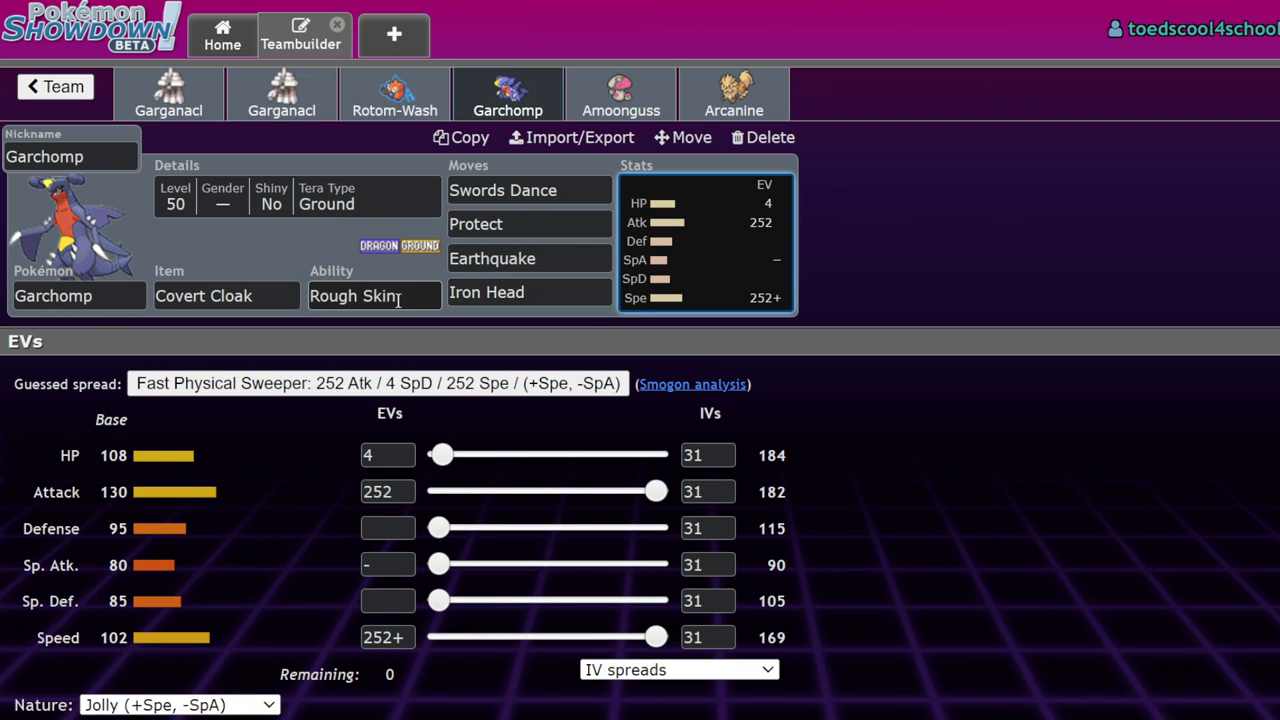
Change Garchomp's Tera Type to Steel.
click(300, 200)
click(168, 447)
click(190, 400)
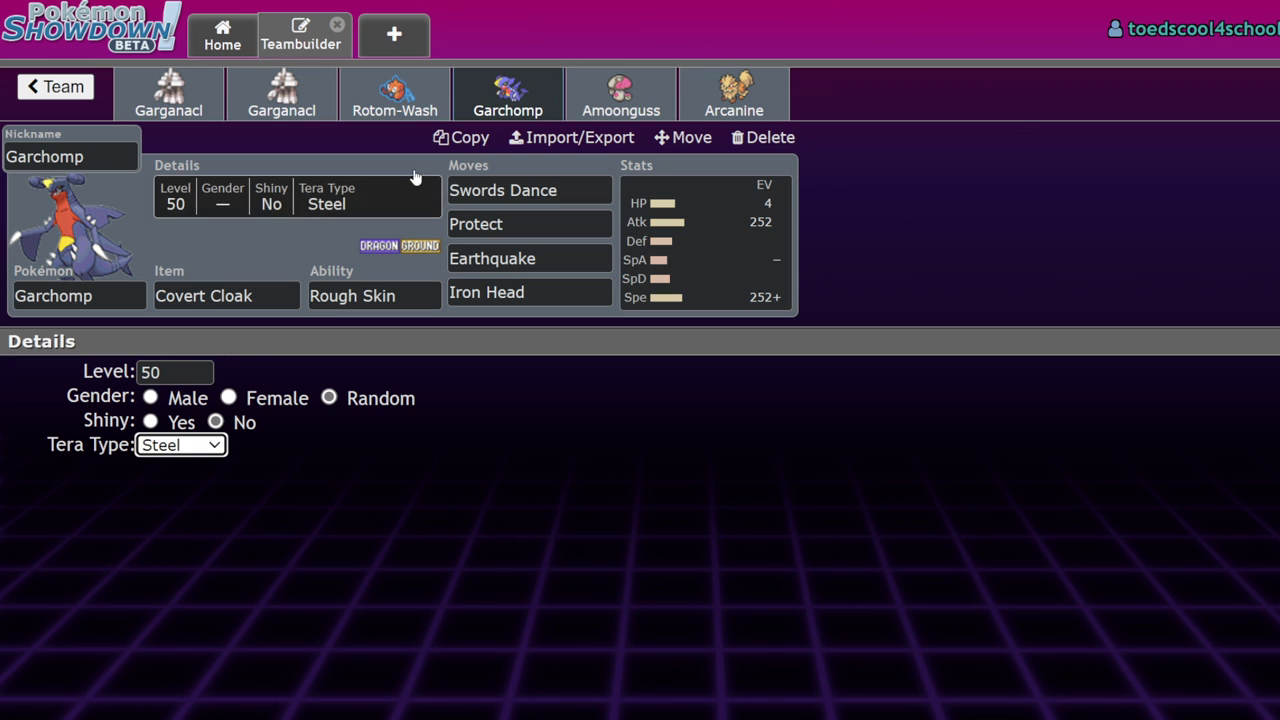
Examine Amoonguss's Spore move and return to the list of all teams.
click(621, 95)
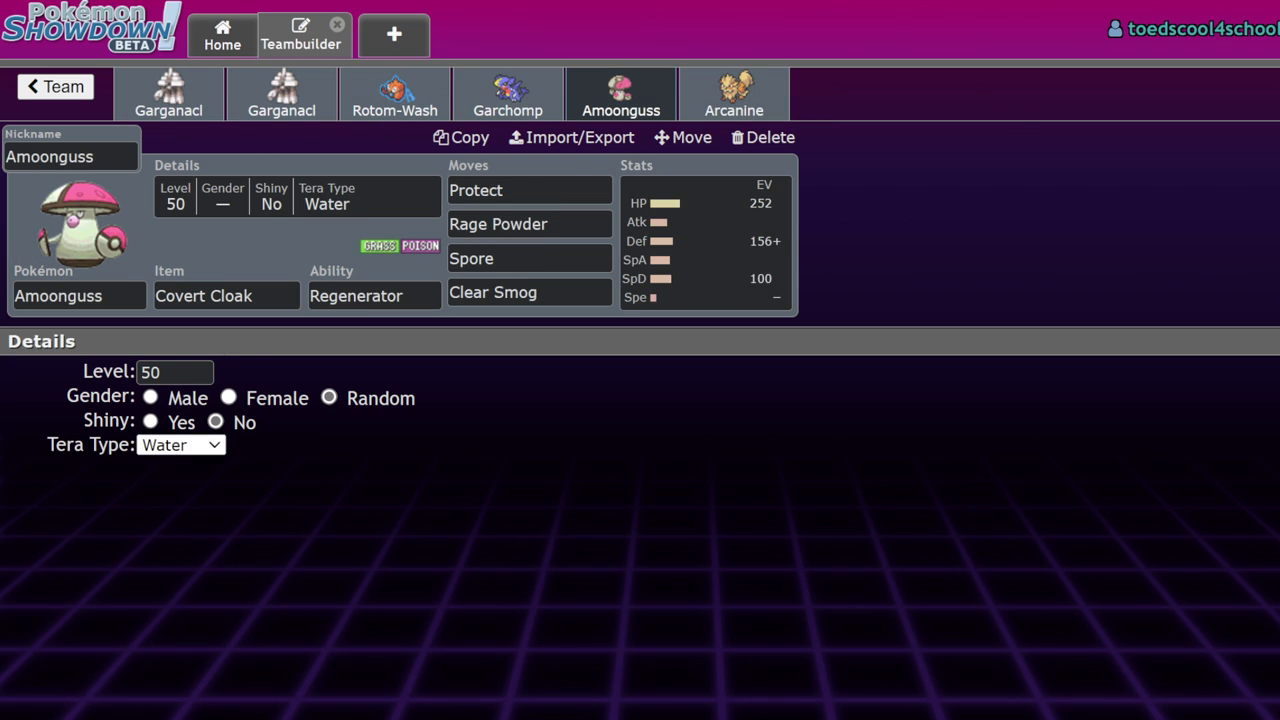
click(542, 269)
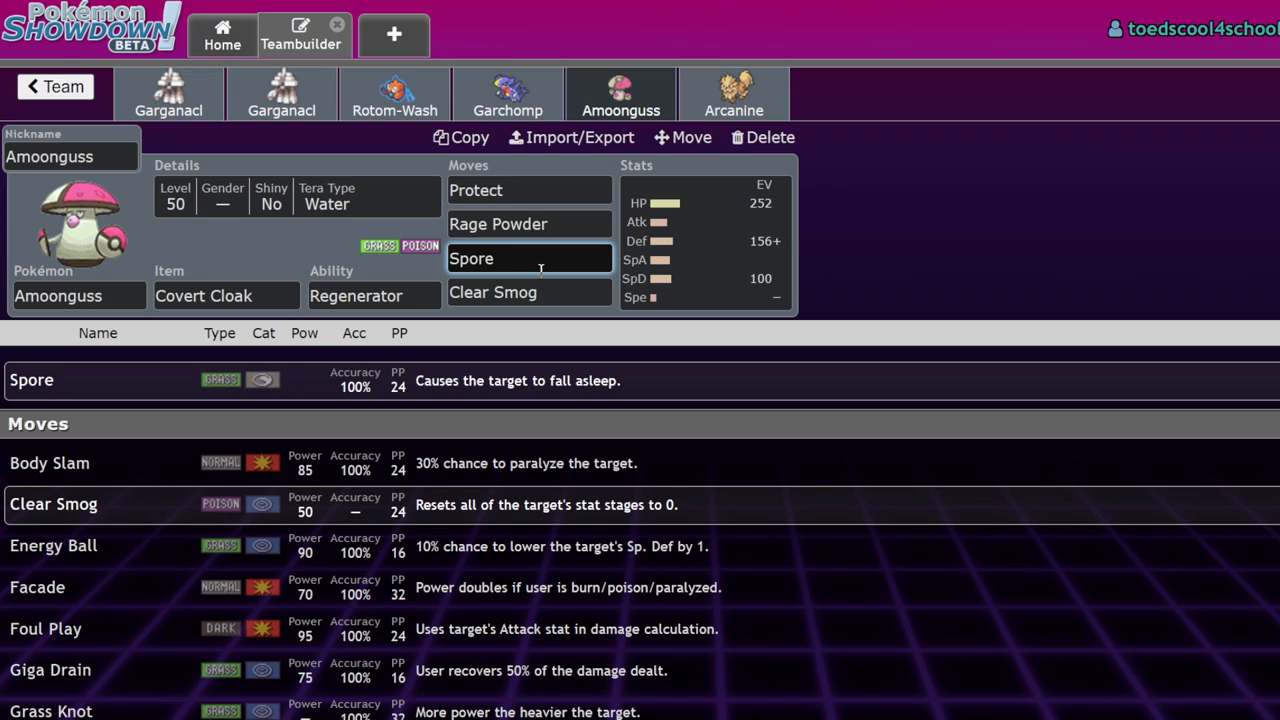
click(55, 86)
click(22, 92)
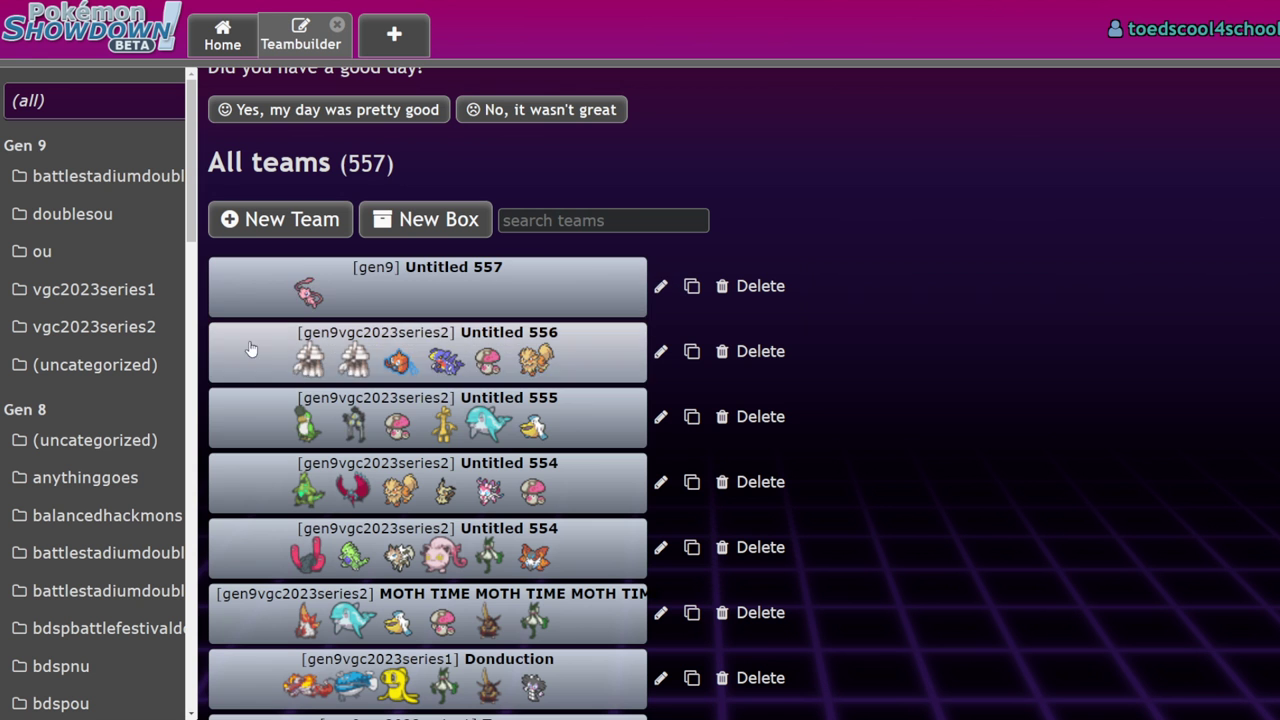
Add Farigiraf to the Untitled 557 team and bring up its ability options.
click(400, 290)
click(143, 461)
text(fair)
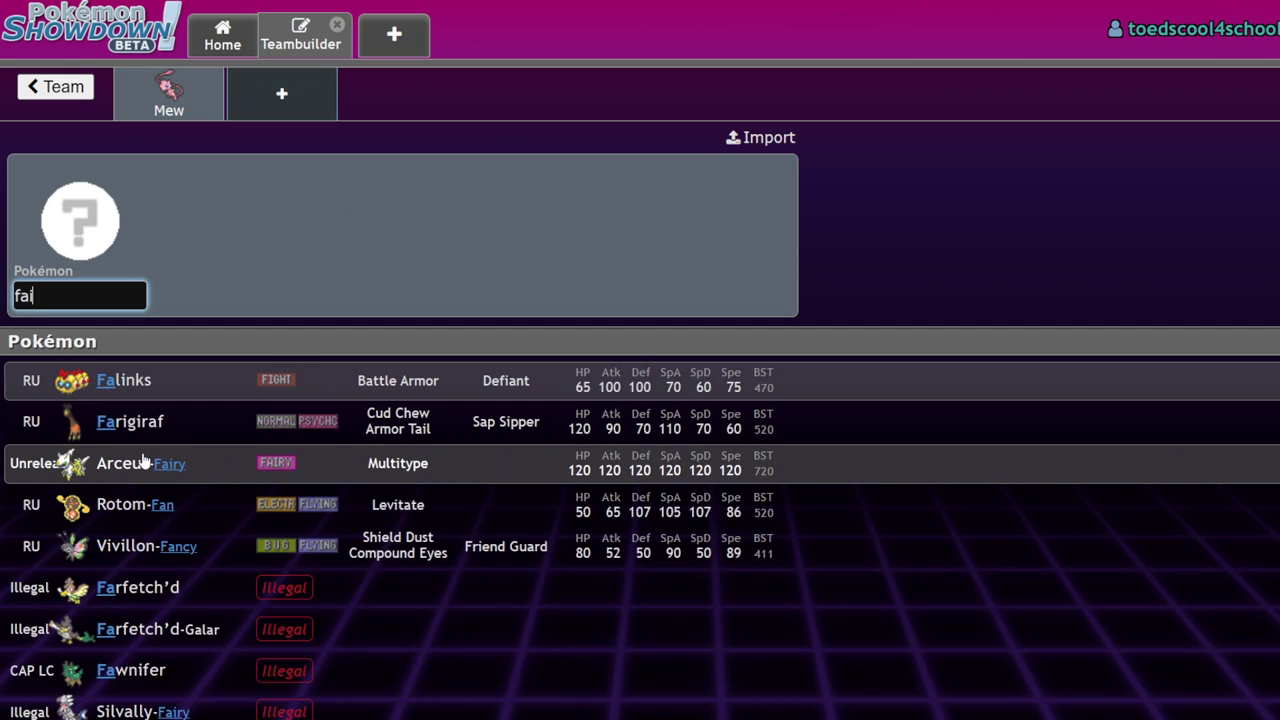
key(BackSpace)
key(BackSpace)
text(r)
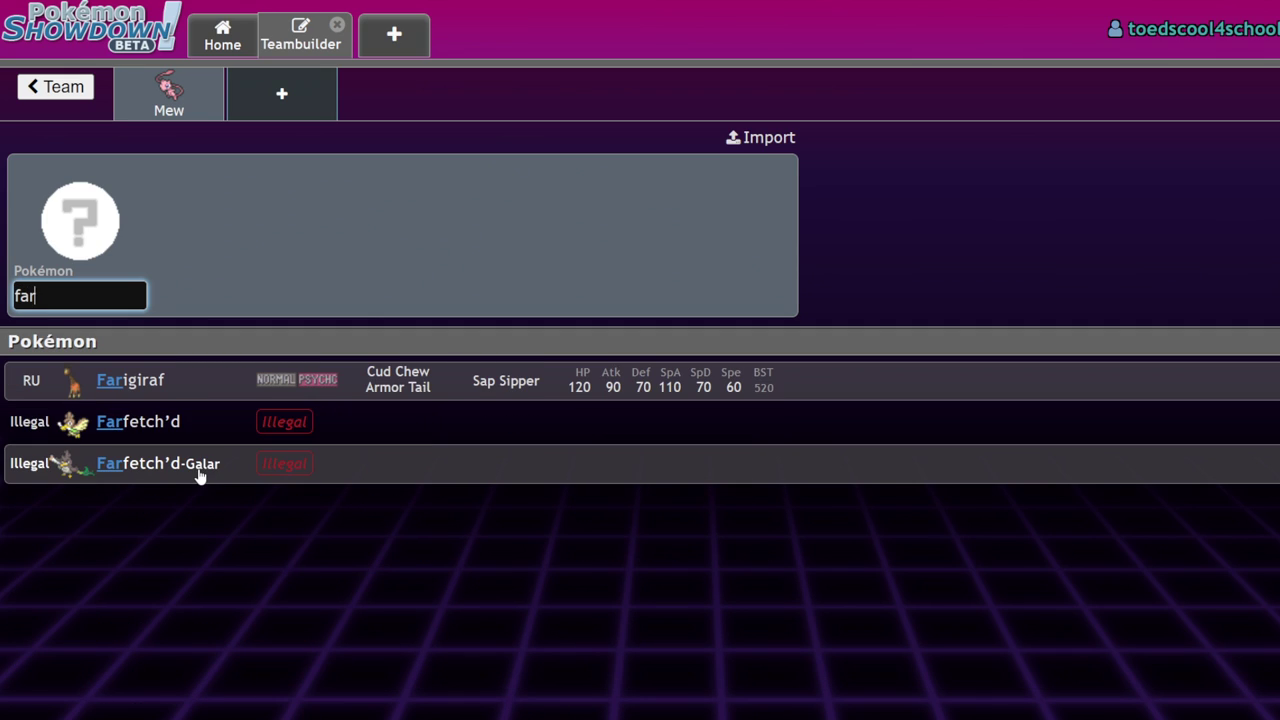
click(277, 385)
click(338, 295)
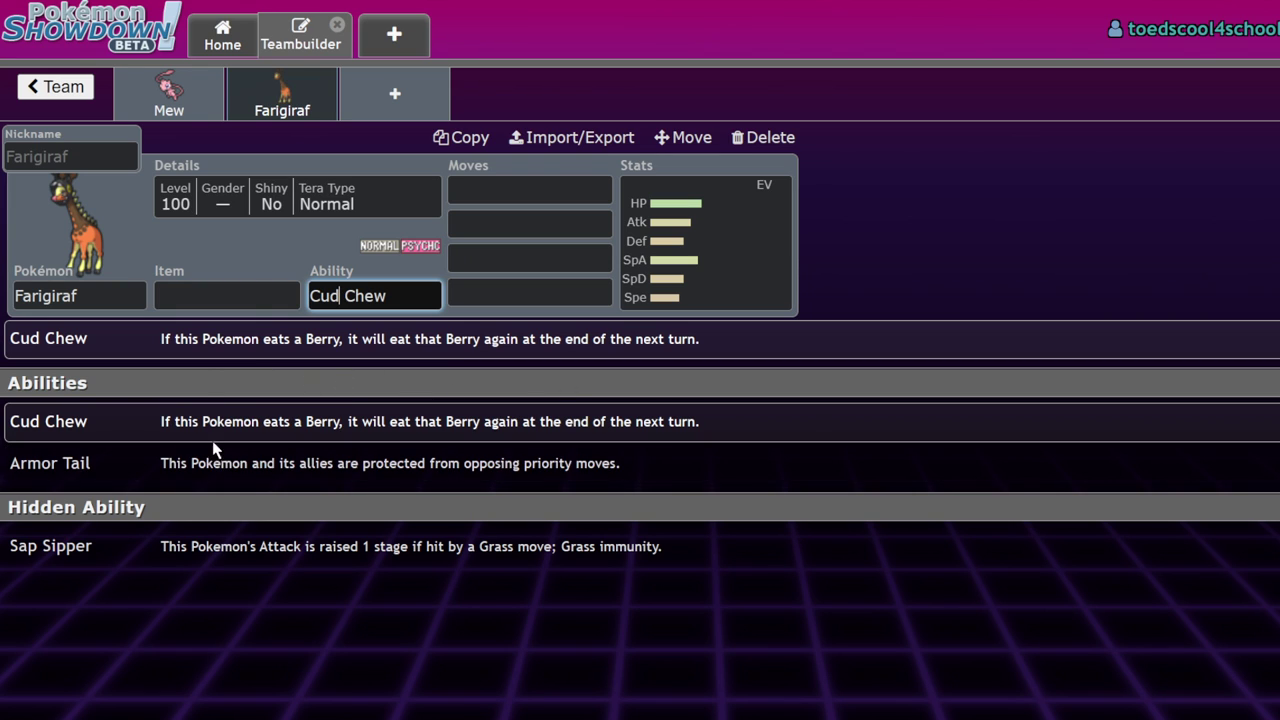
Replace Farigiraf with Oranguru, check its ability options and return to the list of all teams.
click(125, 297)
text(oran)
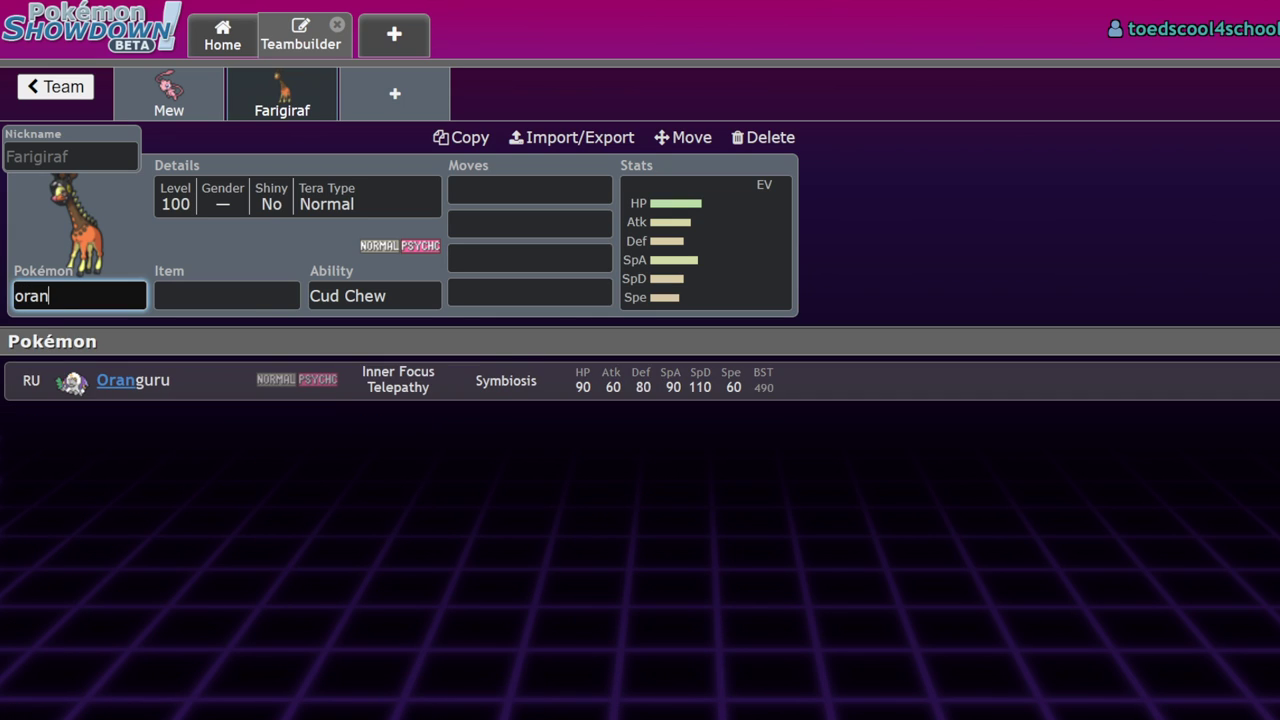
key(Return)
click(360, 300)
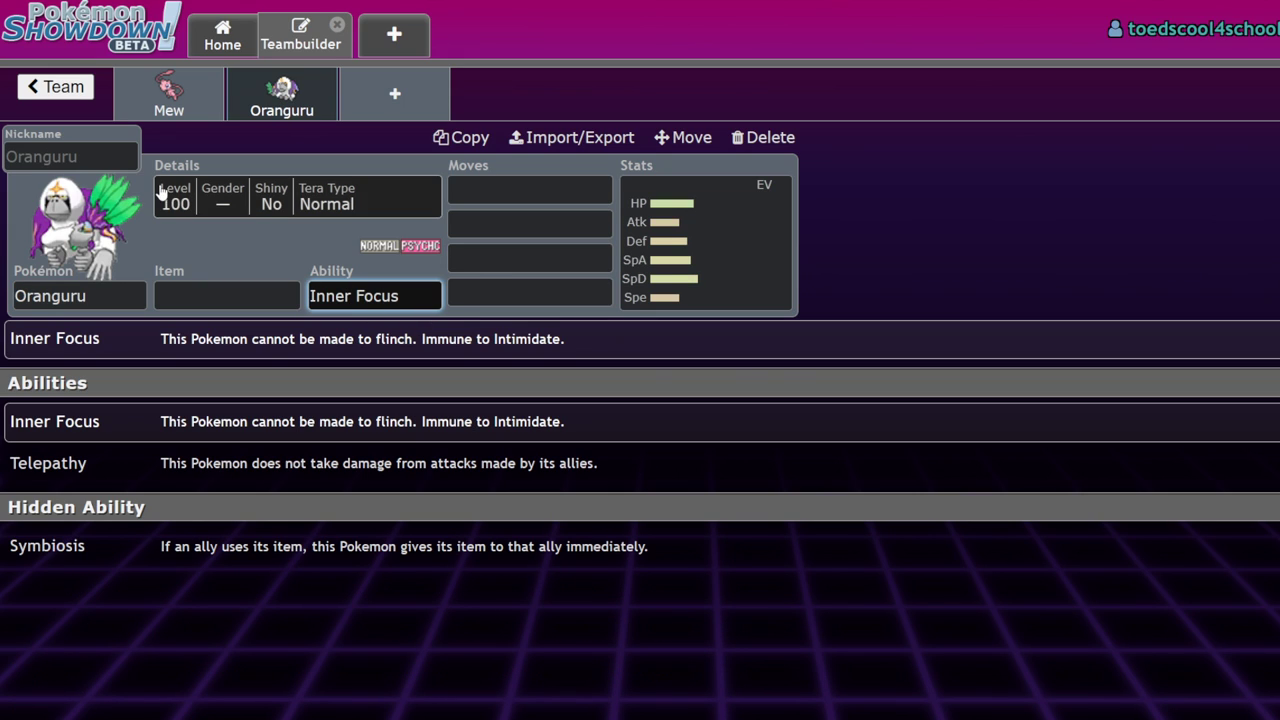
click(55, 86)
click(42, 86)
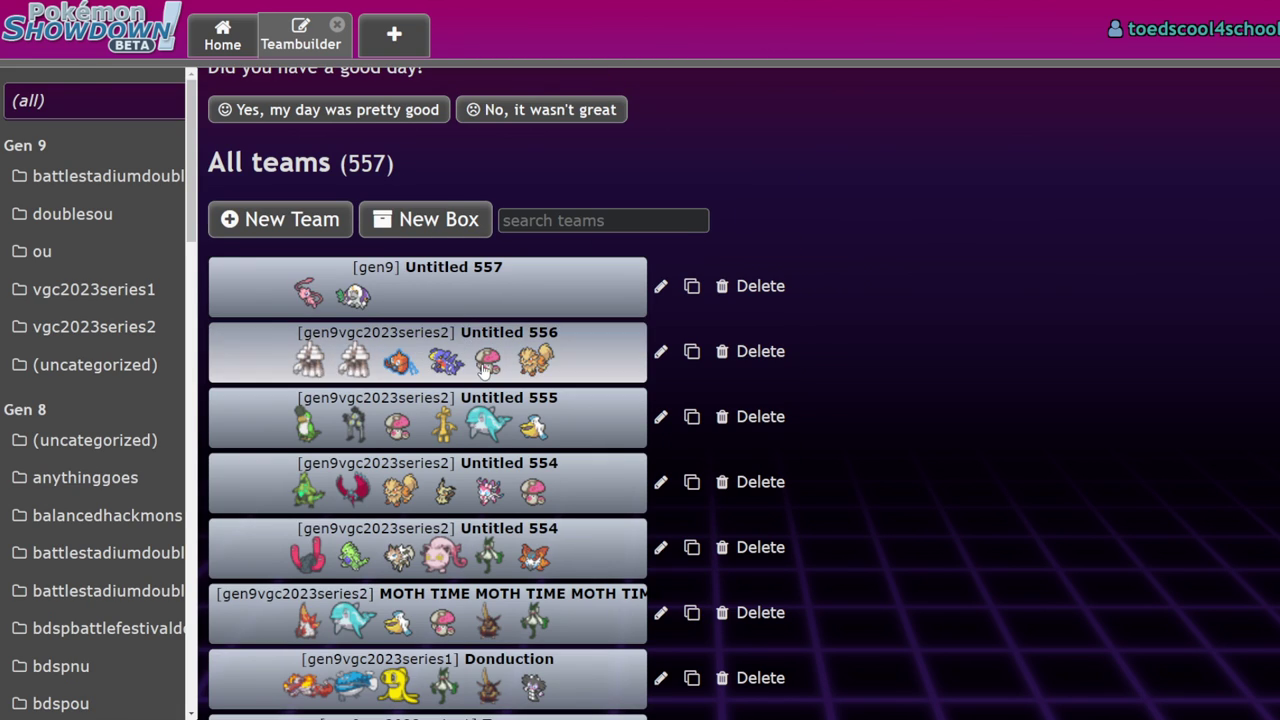
Open the Untitled 556 team and examine Amoonguss's EV spread and its Covert Cloak item.
click(417, 350)
scroll(417, 346, down, 4)
scroll(286, 508, down, 3)
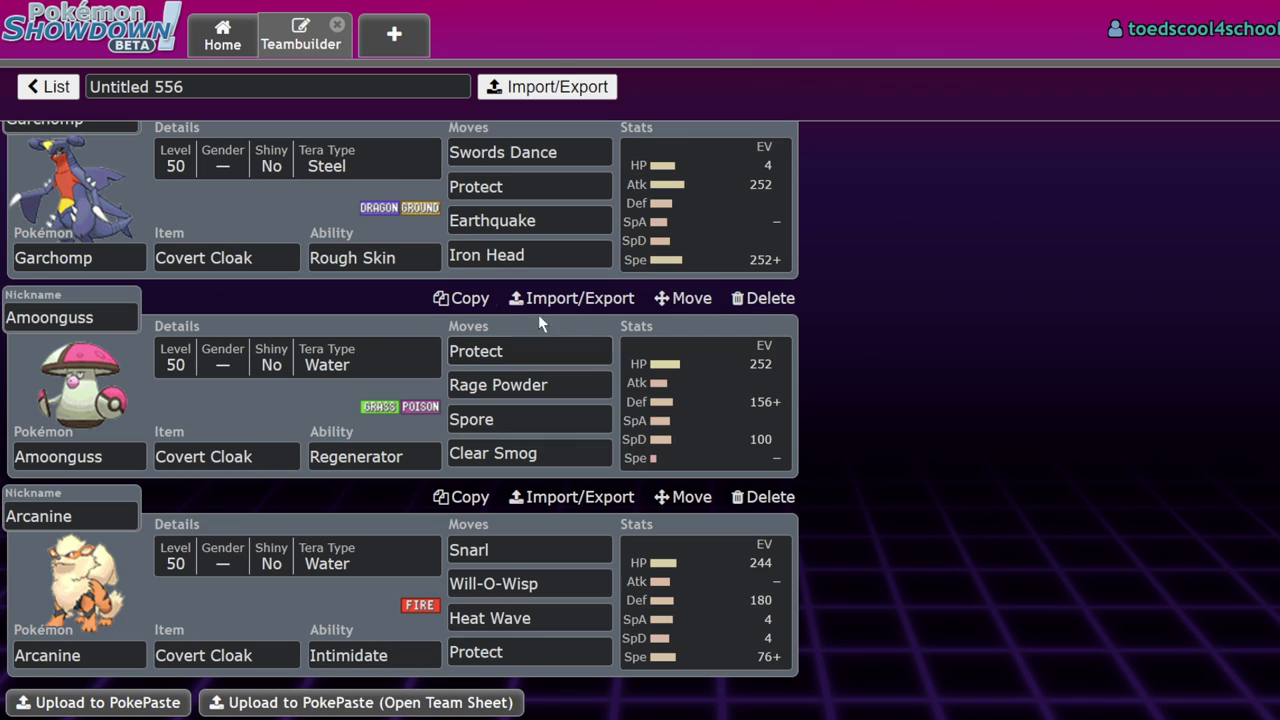
click(652, 405)
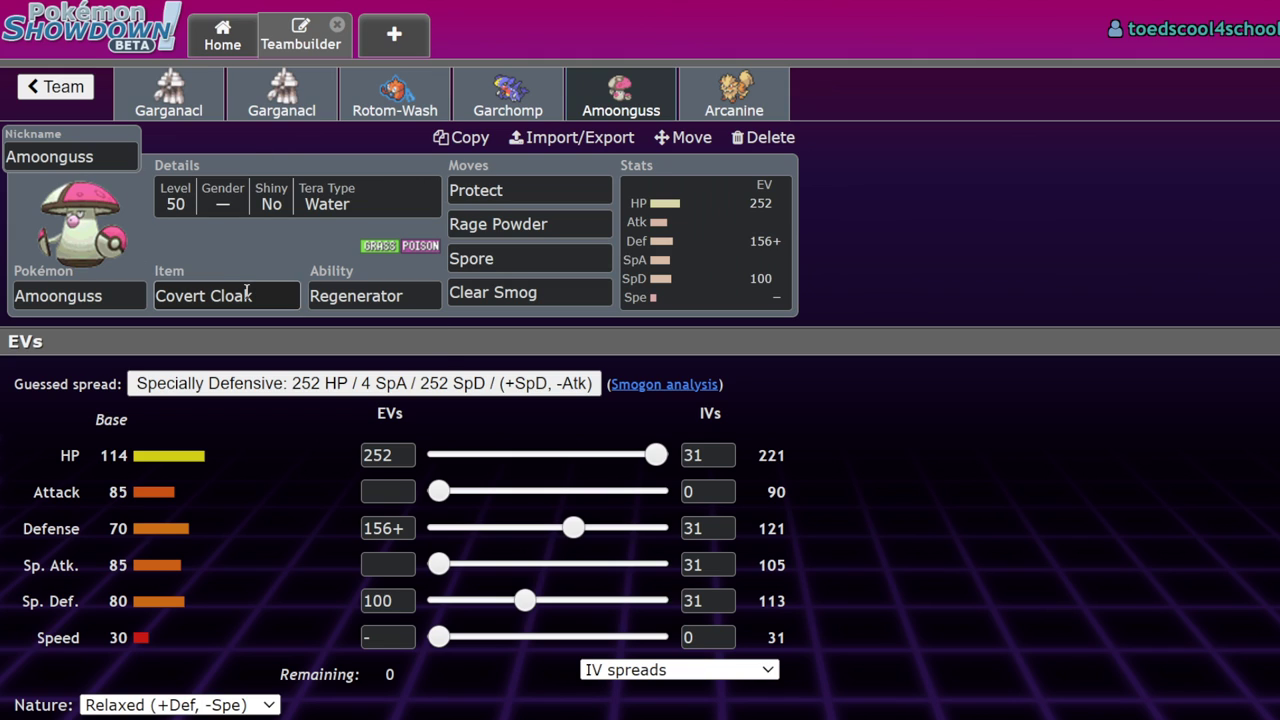
click(248, 295)
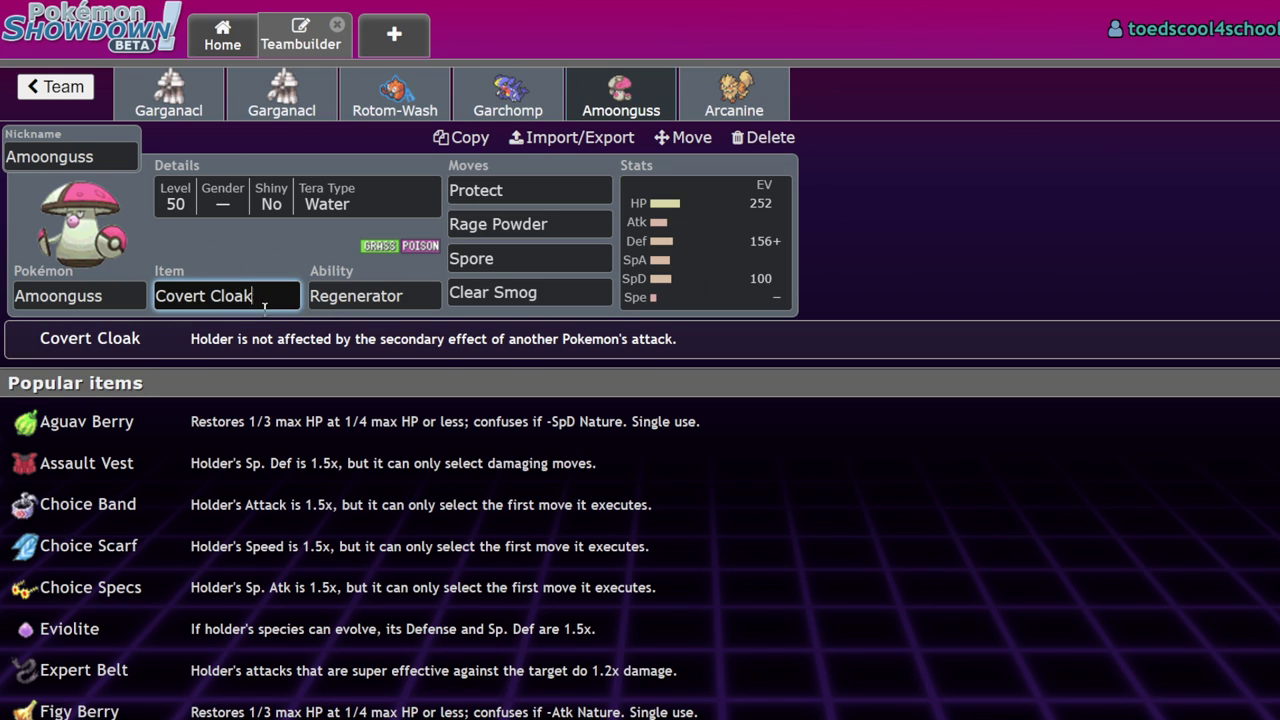
Examine Arcanine's stats, its Will-O-Wisp and Snarl moves, and its Covert Cloak item.
click(718, 112)
click(718, 112)
click(743, 260)
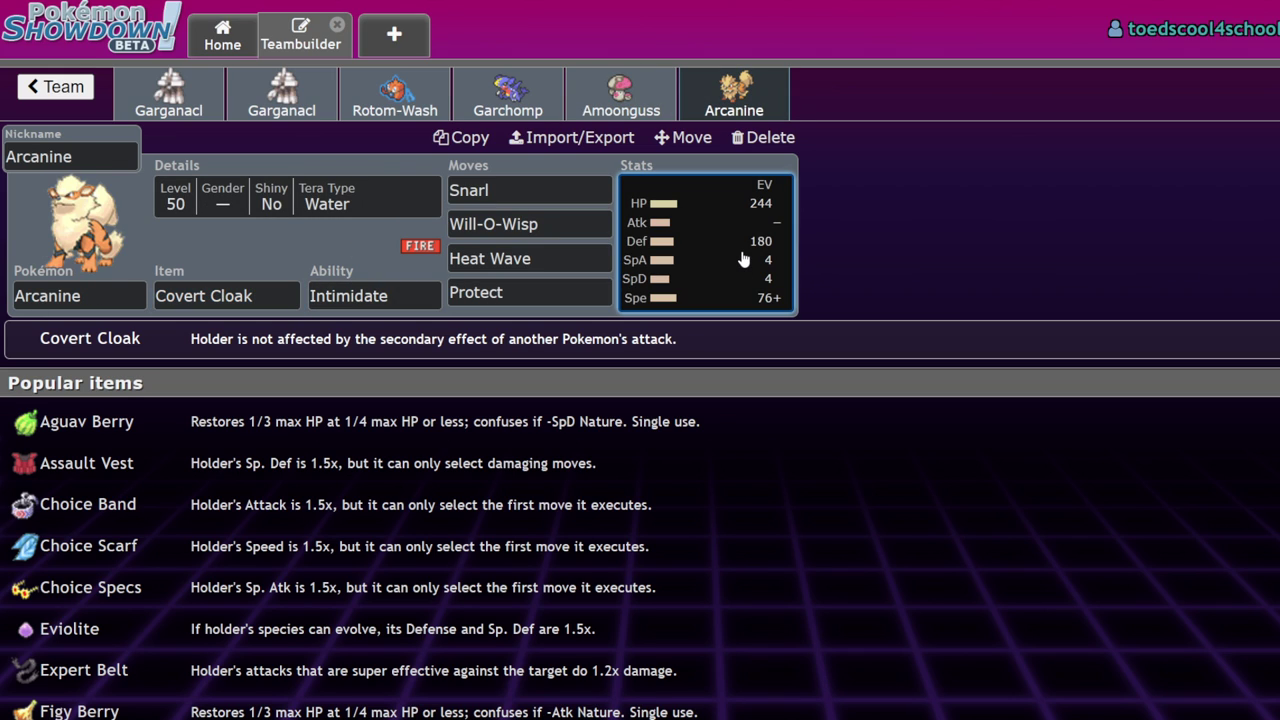
click(562, 226)
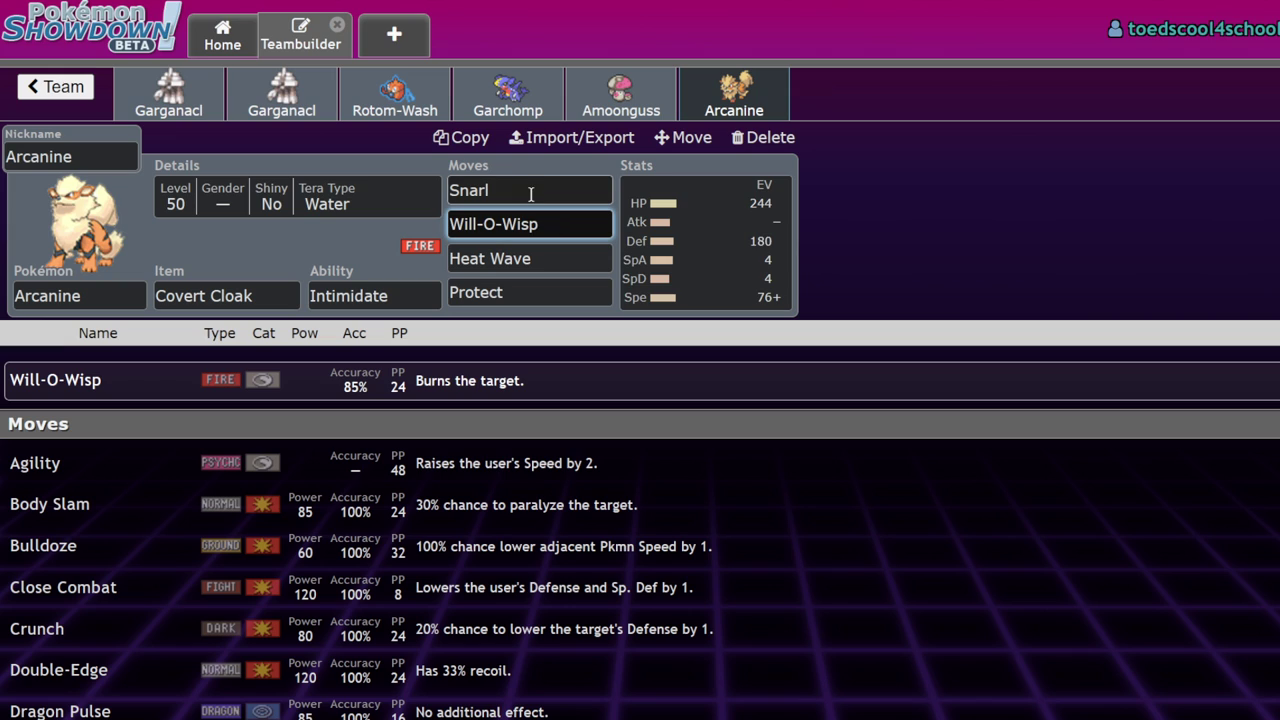
click(529, 189)
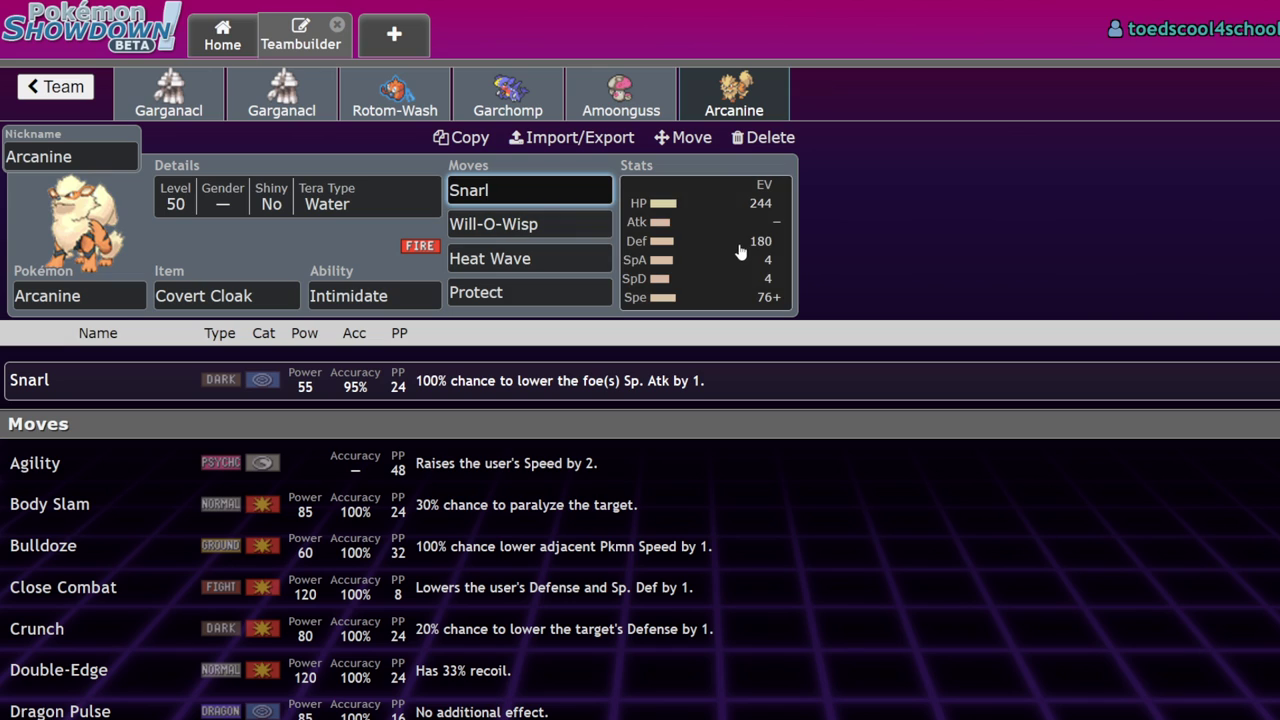
click(297, 295)
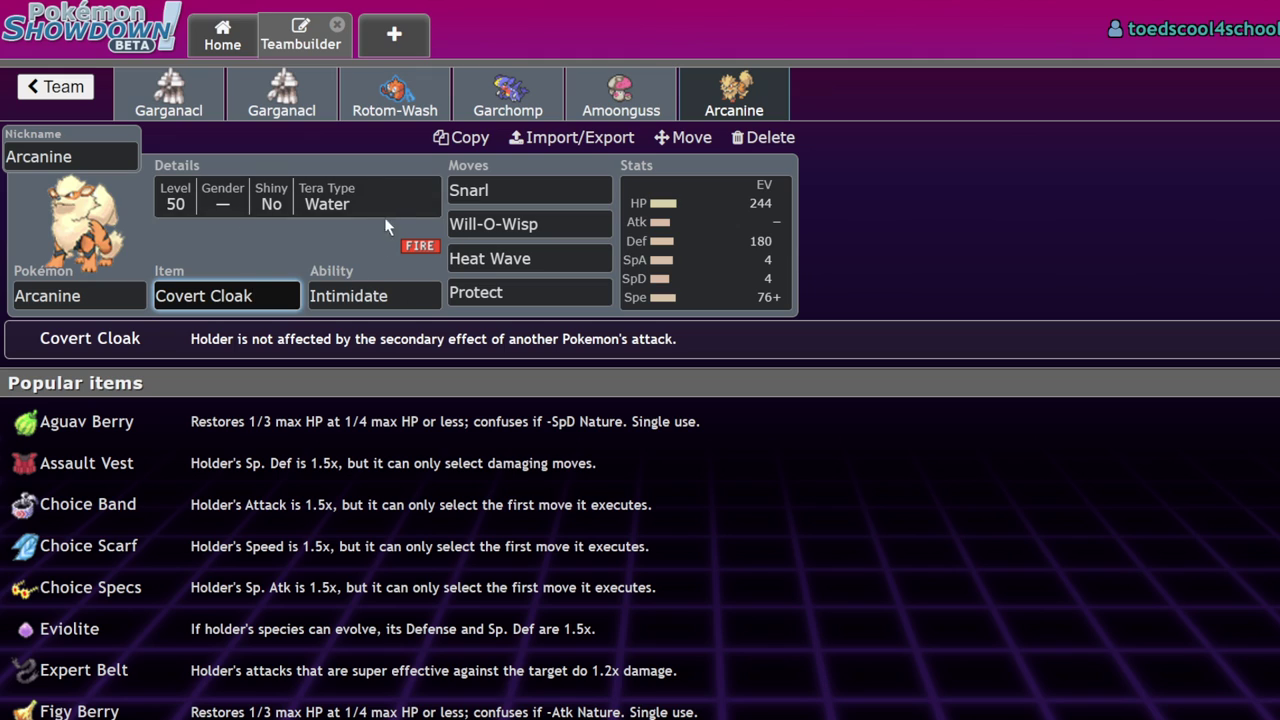
click(560, 222)
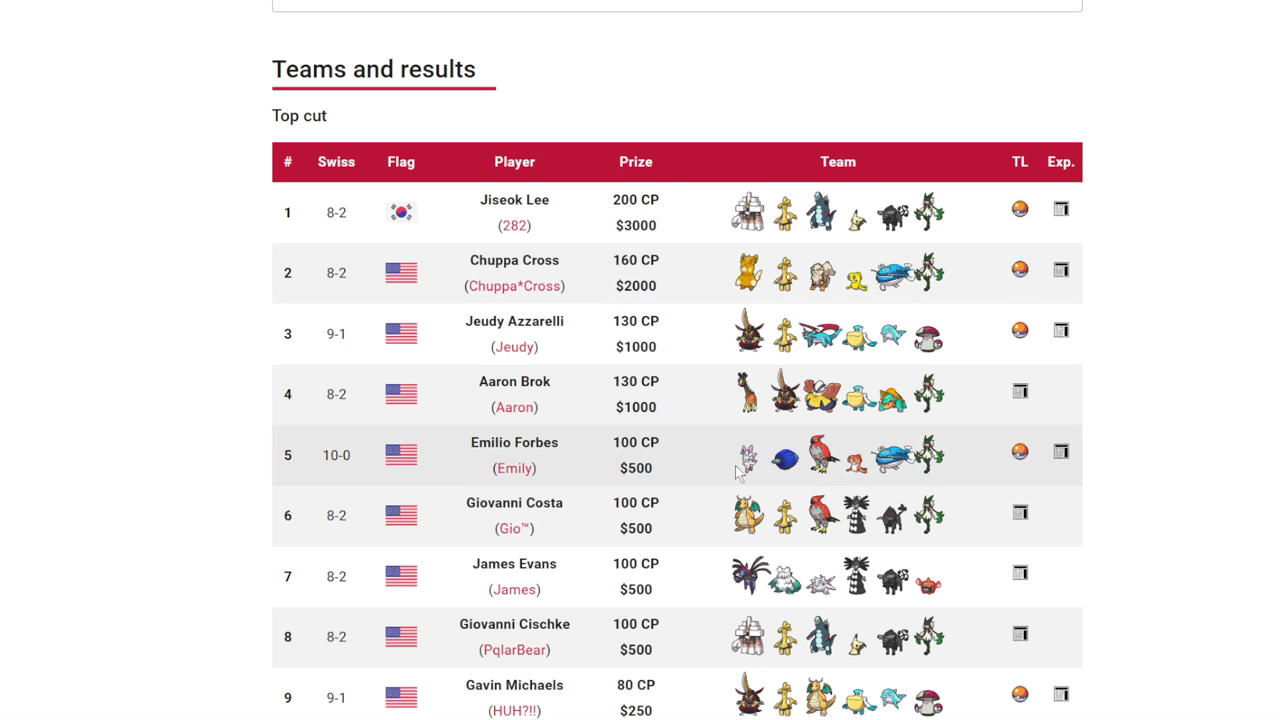
Look through the top cut teams in the tournament's Teams and results table.
scroll(845, 232, down, 1)
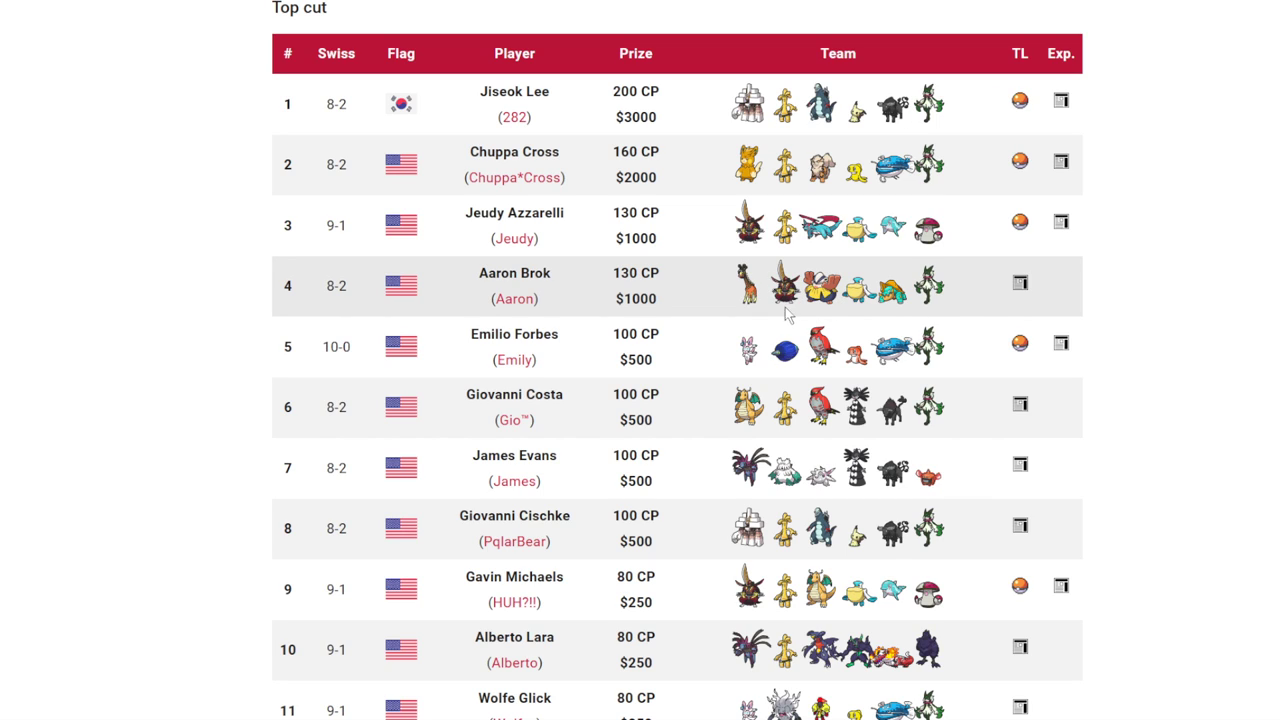
scroll(890, 268, down, 2)
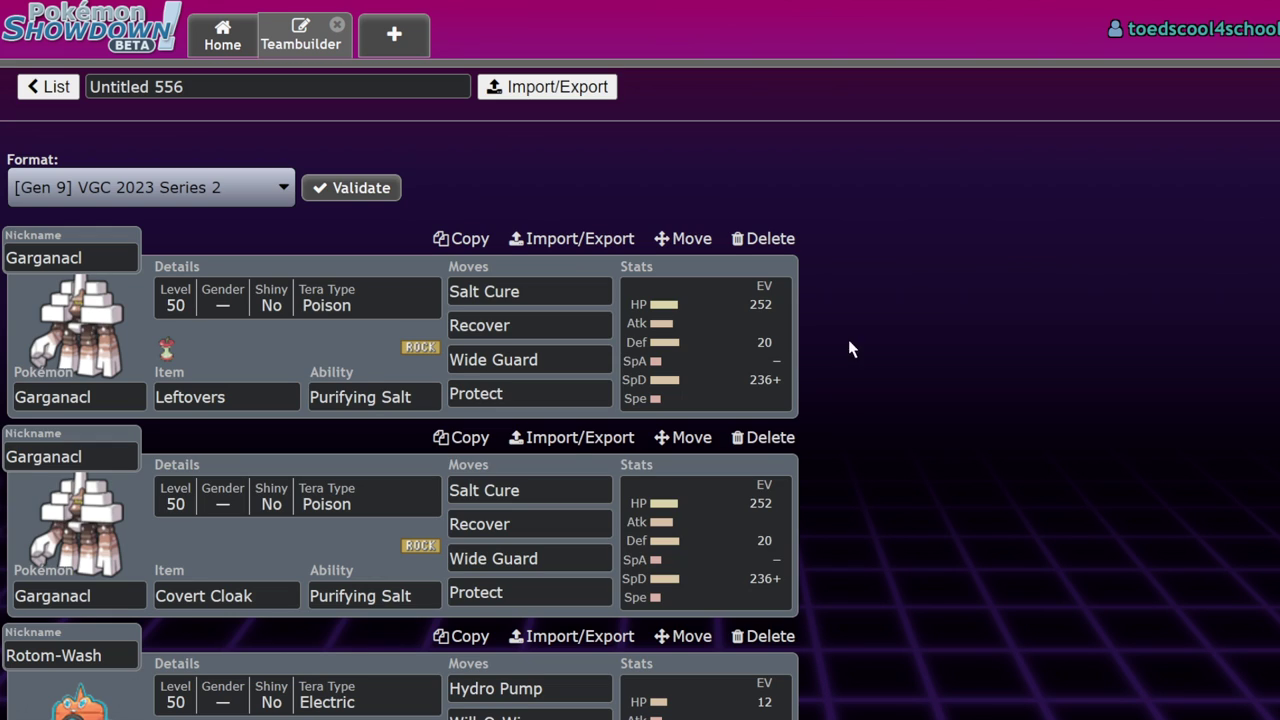
Compare the EV spreads and items of the Leftovers and Covert Cloak Garganacl sets.
click(848, 339)
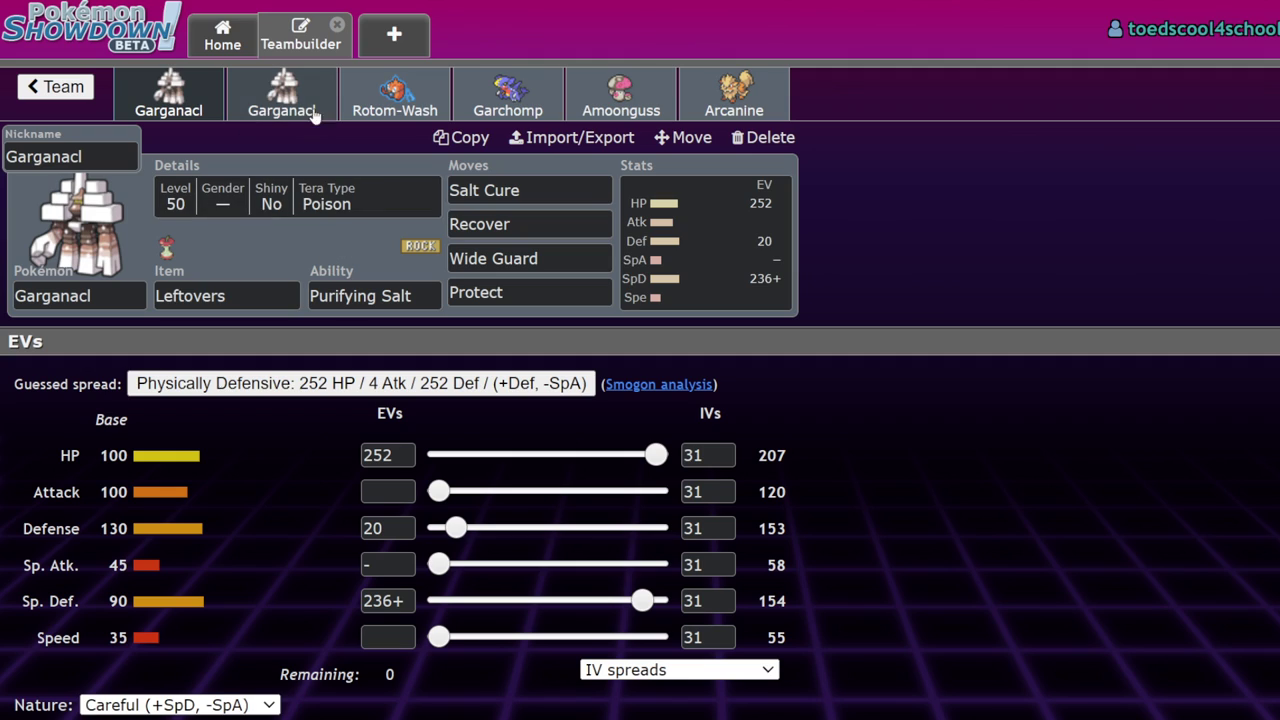
click(281, 92)
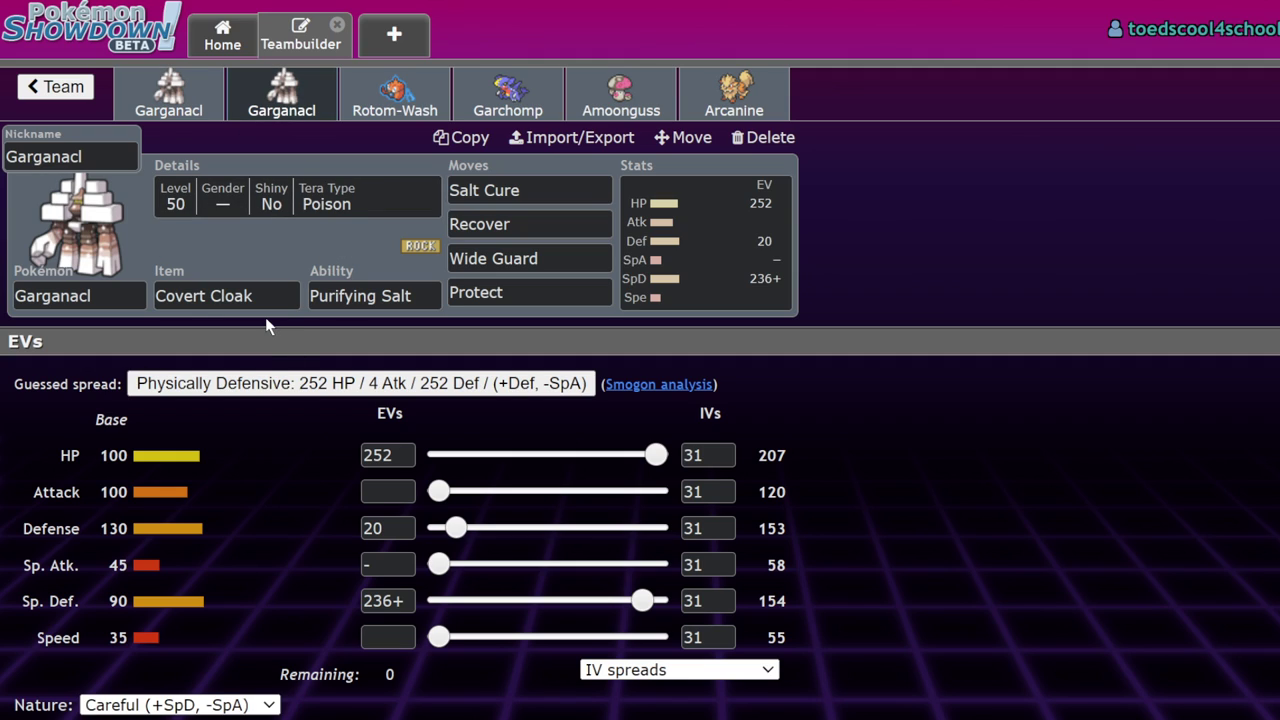